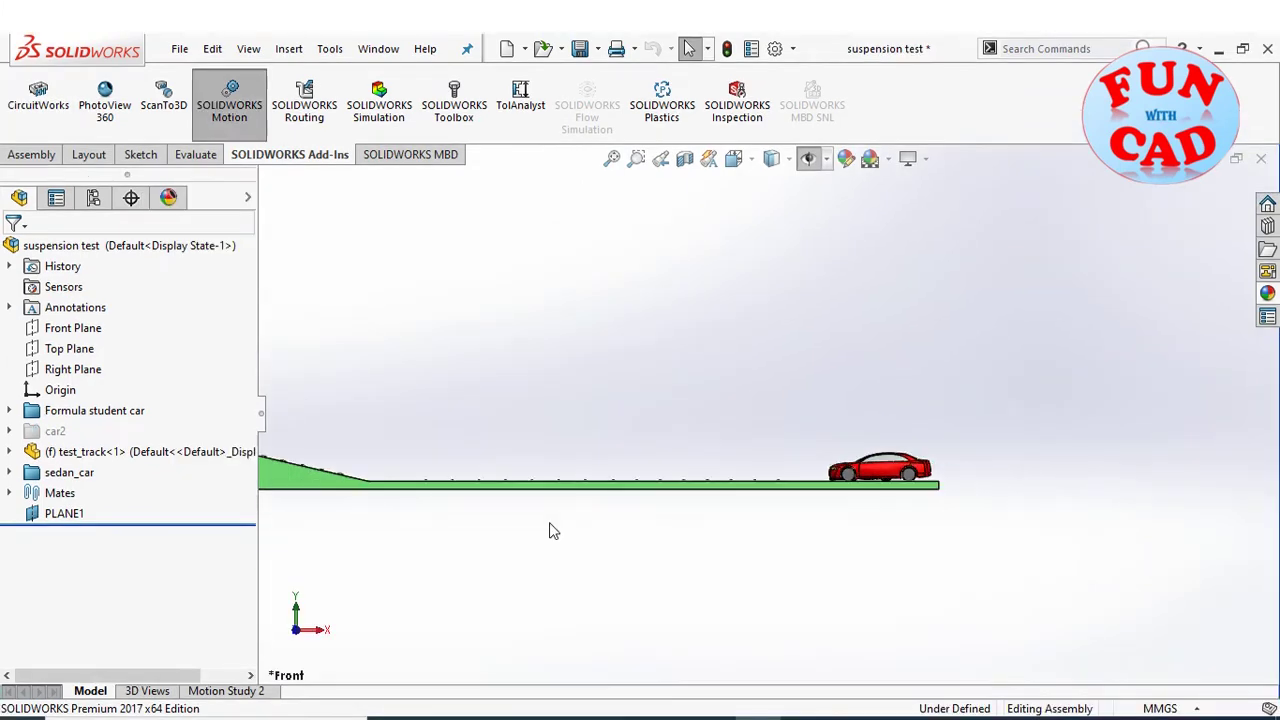
Orbit to an angled view along the track and zoom onto both cars at its far end.
middle_drag(551, 520, 366, 447)
scroll(590, 505, down, 3)
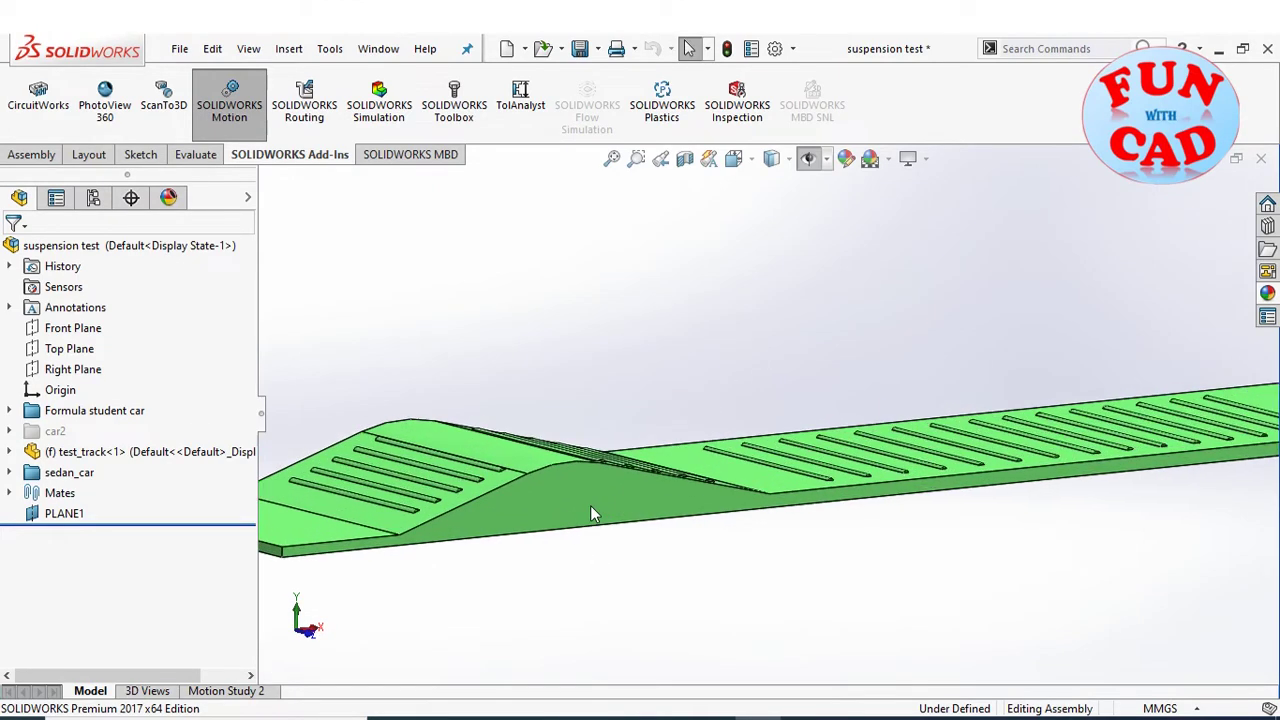
scroll(590, 505, up, 3)
scroll(950, 400, up, 2)
scroll(970, 420, down, 5)
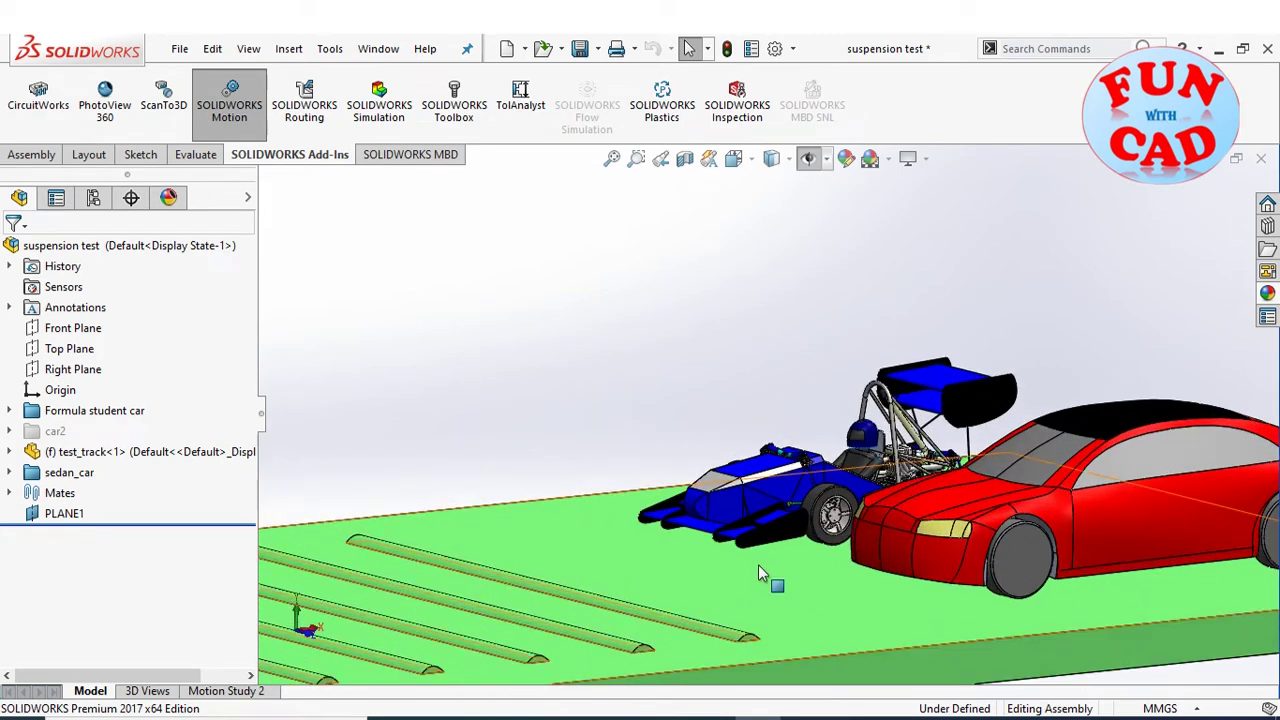
Zoom in on the race car's front and select its front-right push rod.
middle_drag(759, 563, 857, 481)
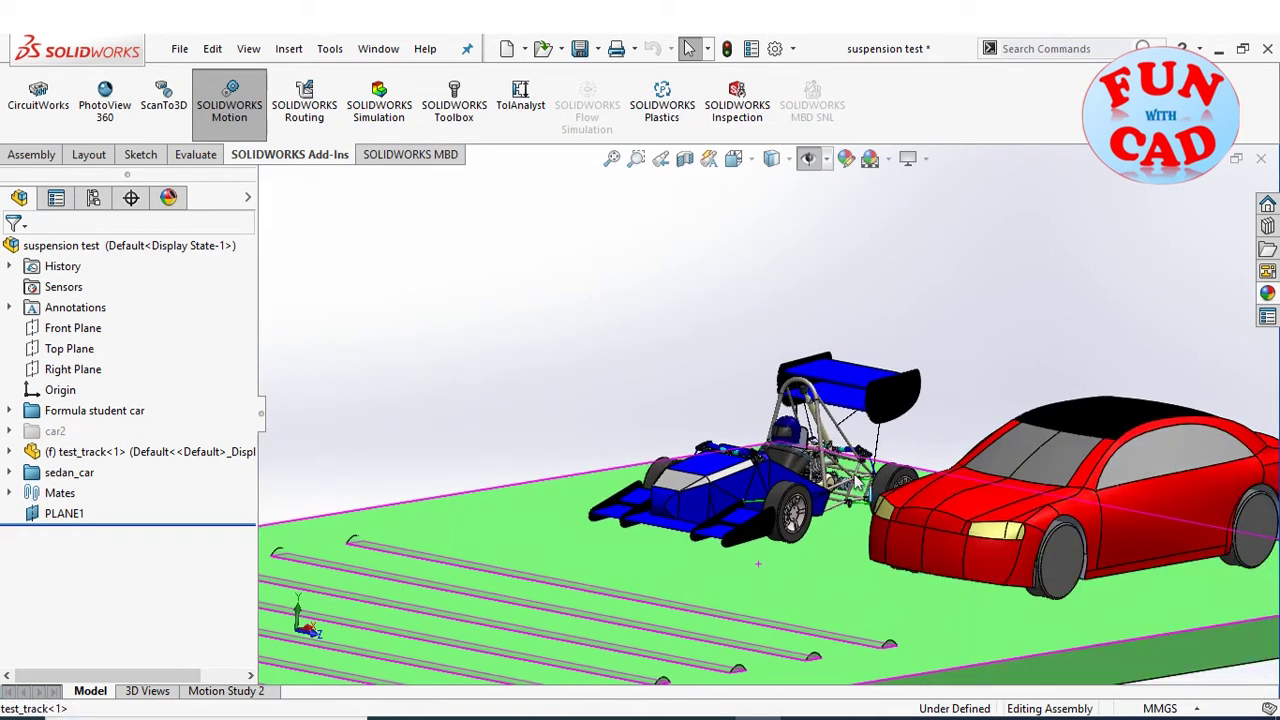
scroll(857, 481, down, 1)
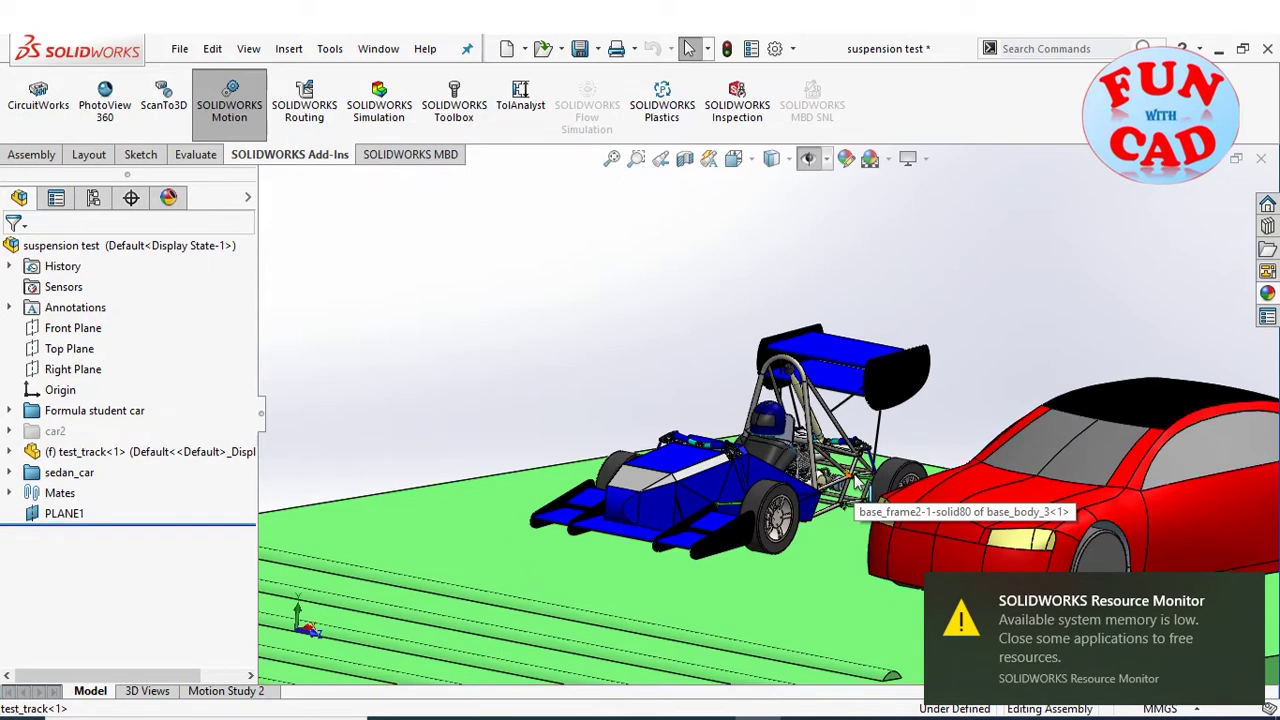
scroll(852, 480, down, 2)
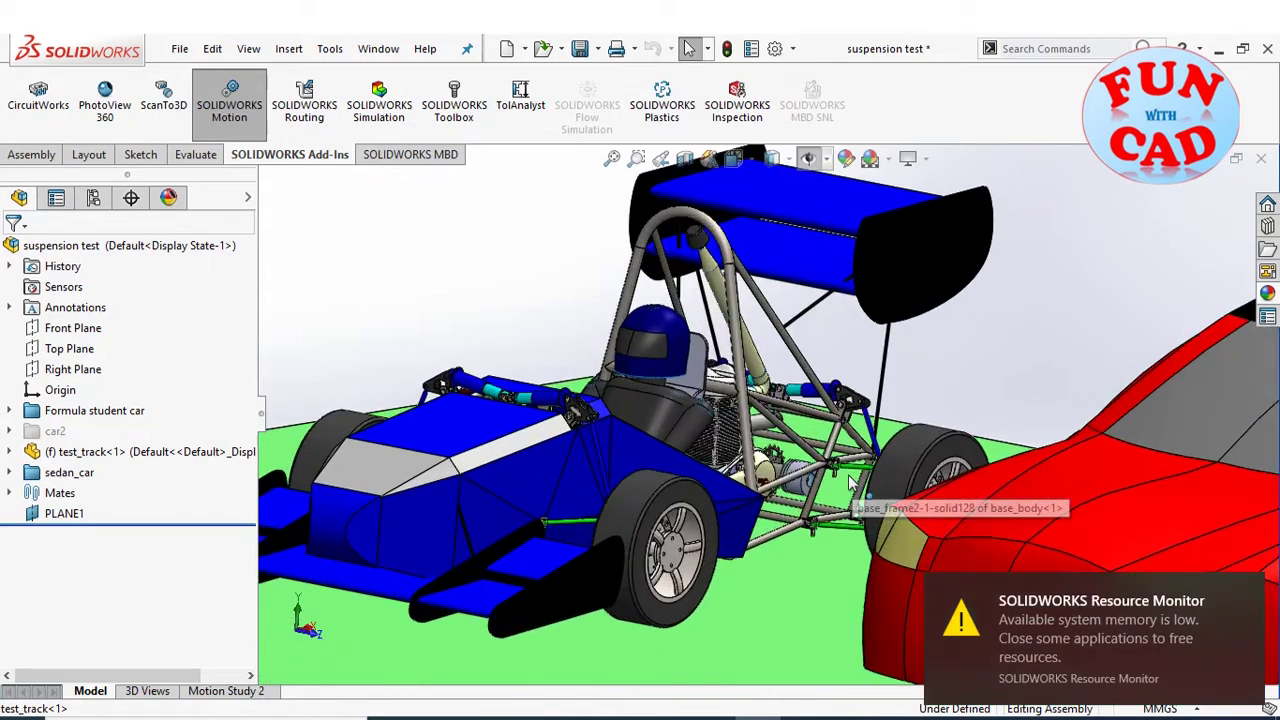
click(606, 477)
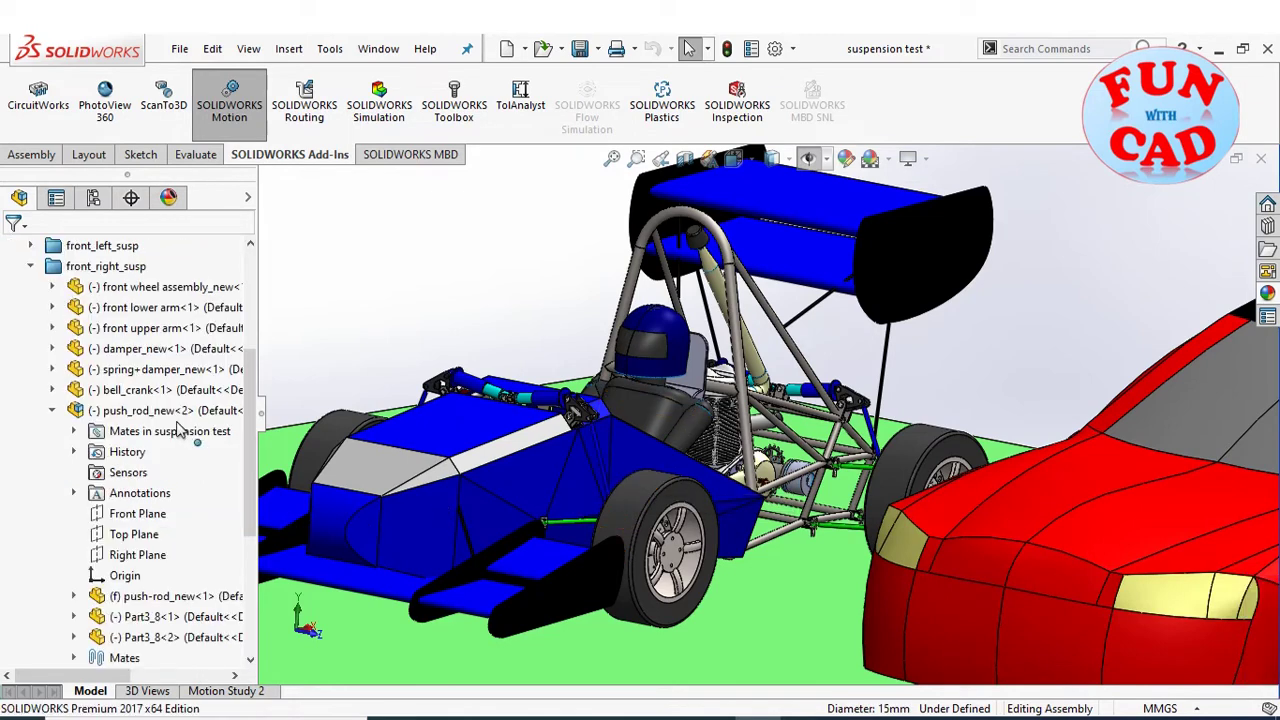
Collapse front_right_susp to reveal the car's four wheels and two base_body parts.
scroll(113, 405, up, 4)
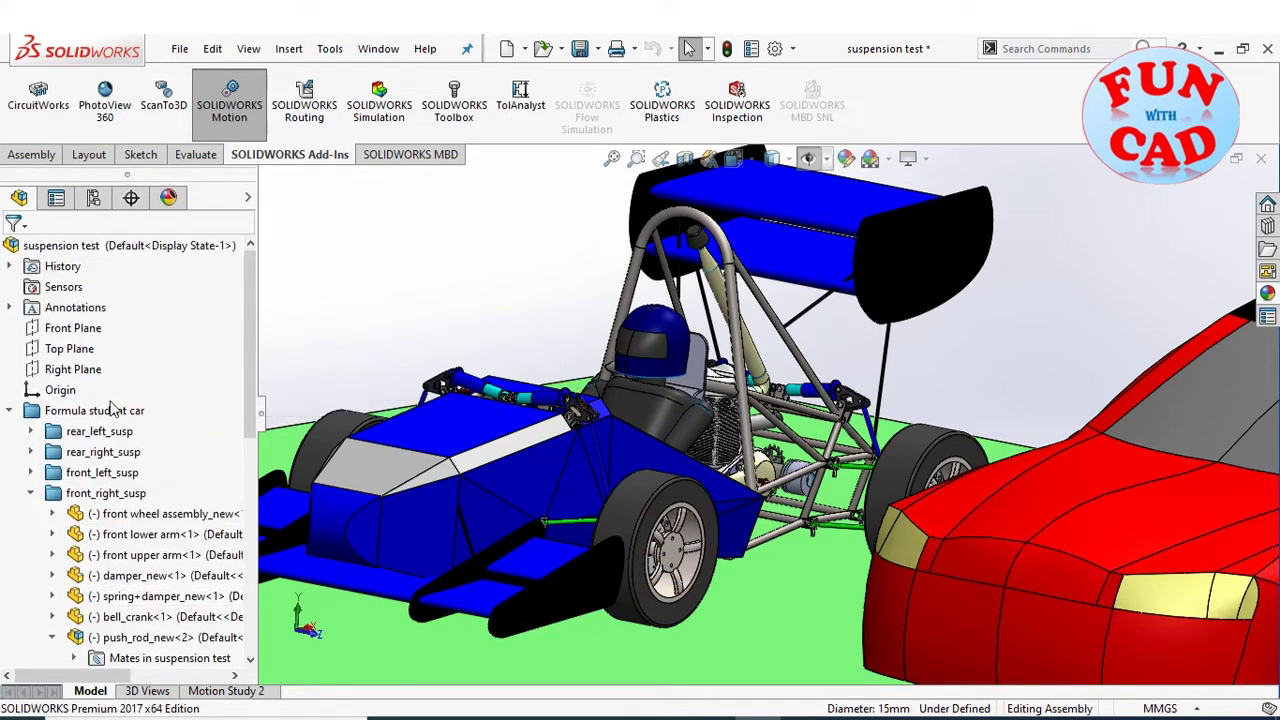
scroll(118, 450, down, 3)
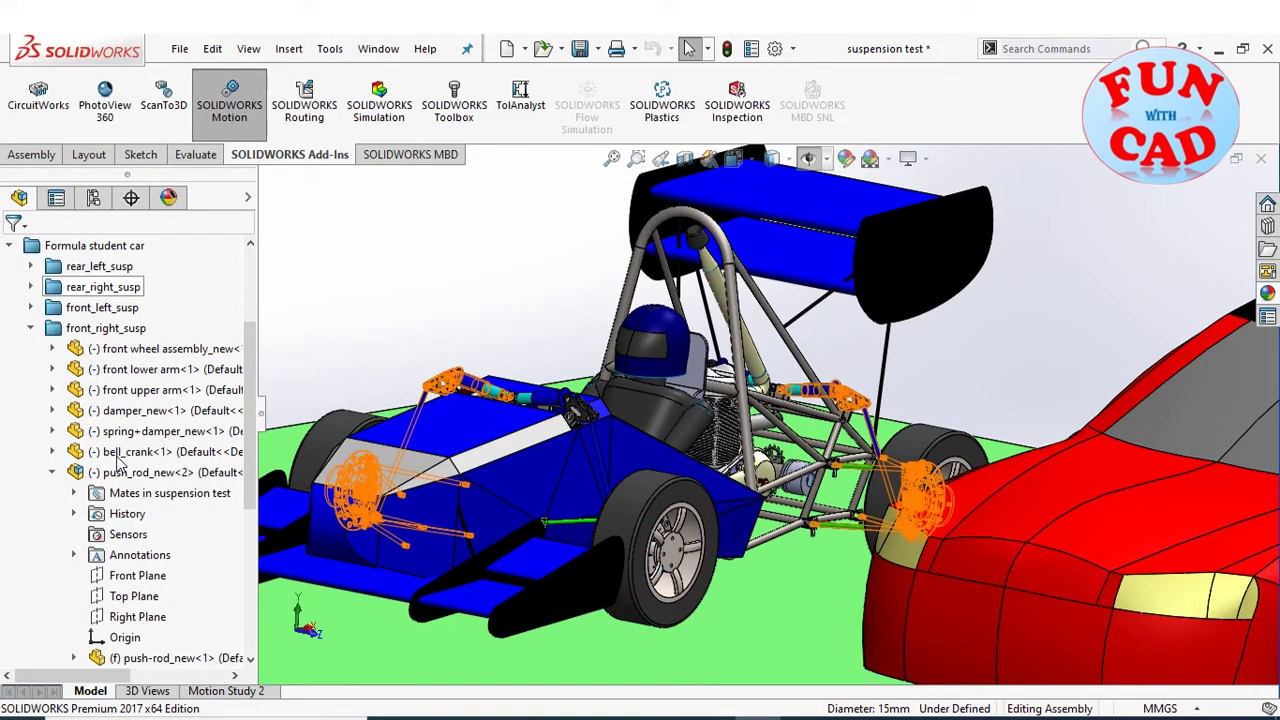
click(30, 330)
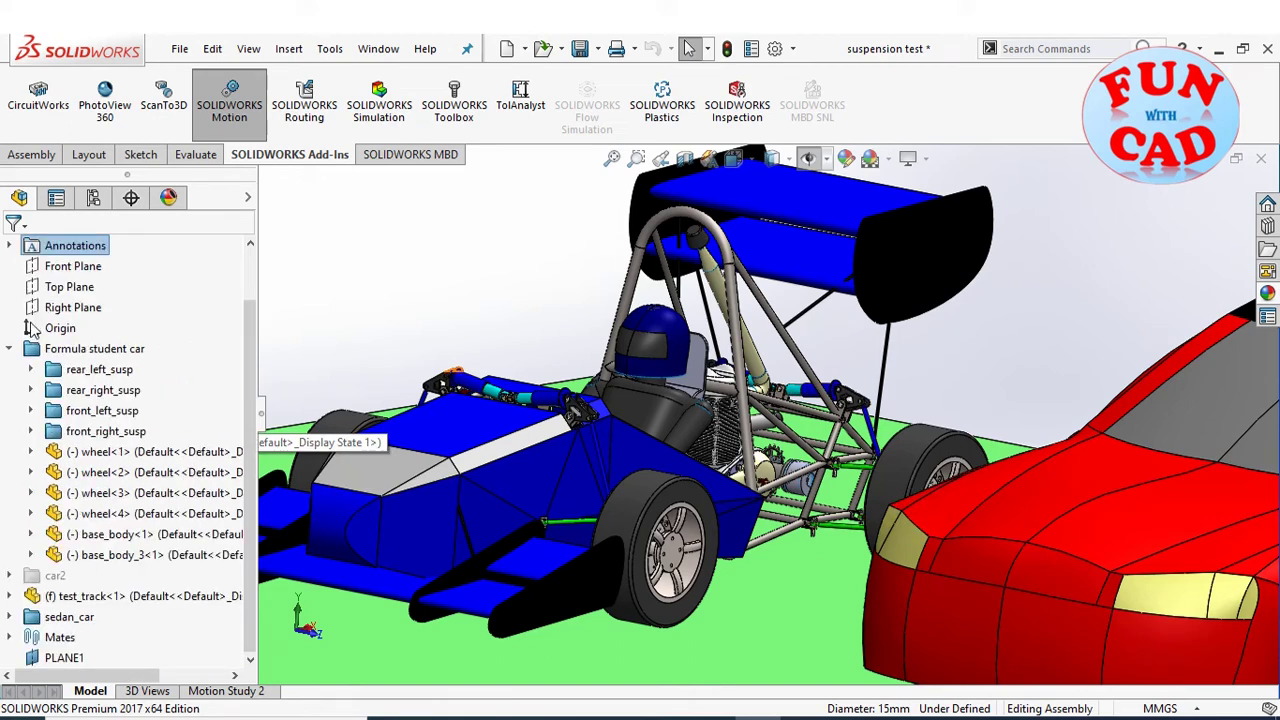
Fix base_body_3 and drag the front push rod to flex the front suspension.
right_click(128, 562)
click(172, 422)
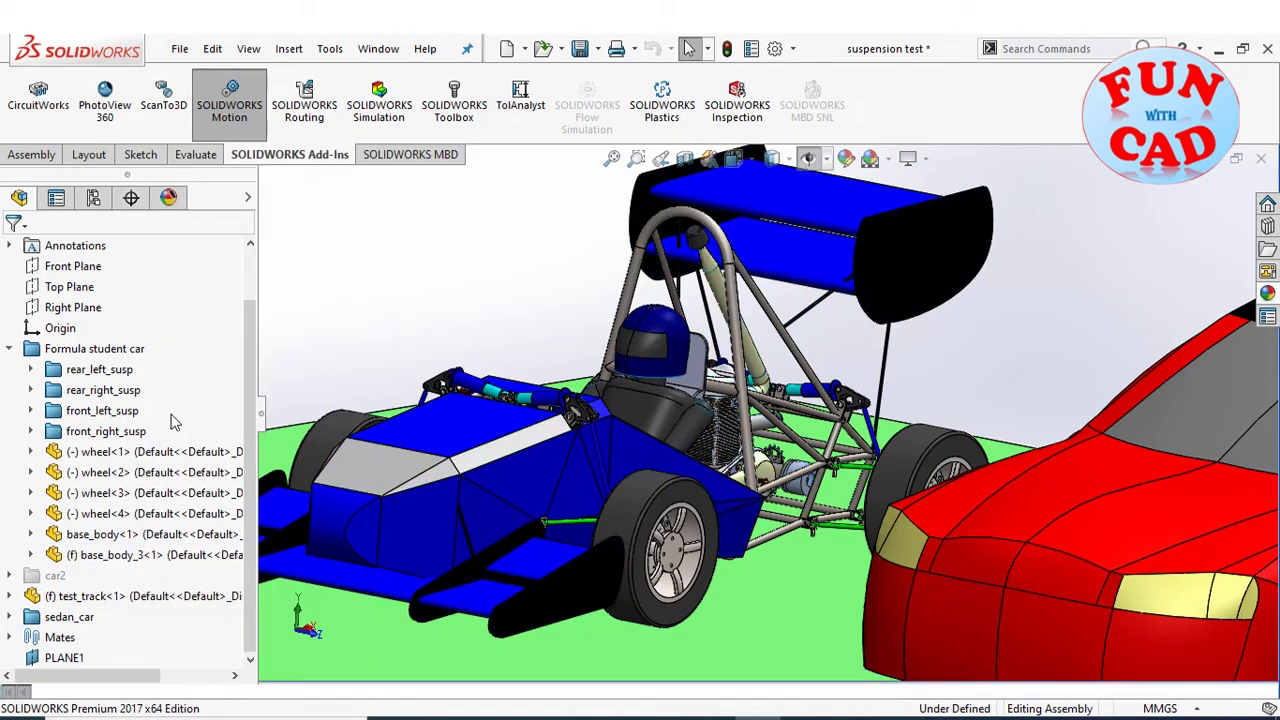
scroll(609, 443, down, 2)
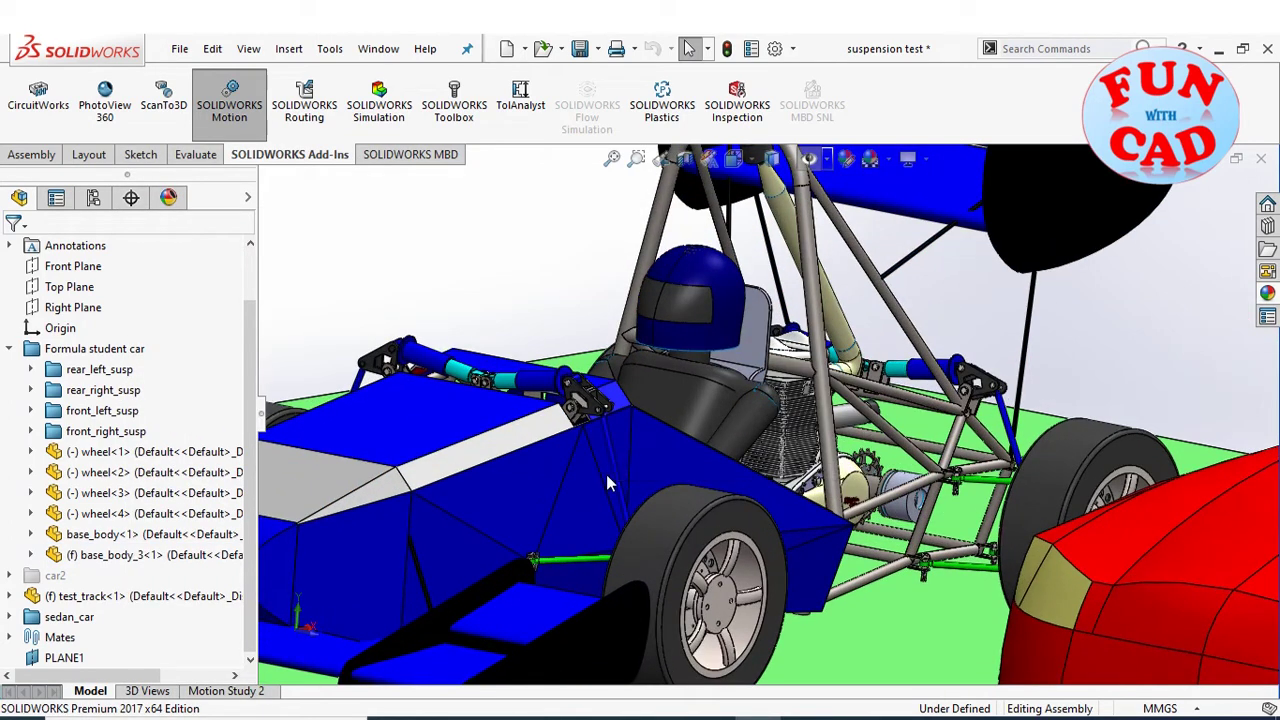
click(617, 474)
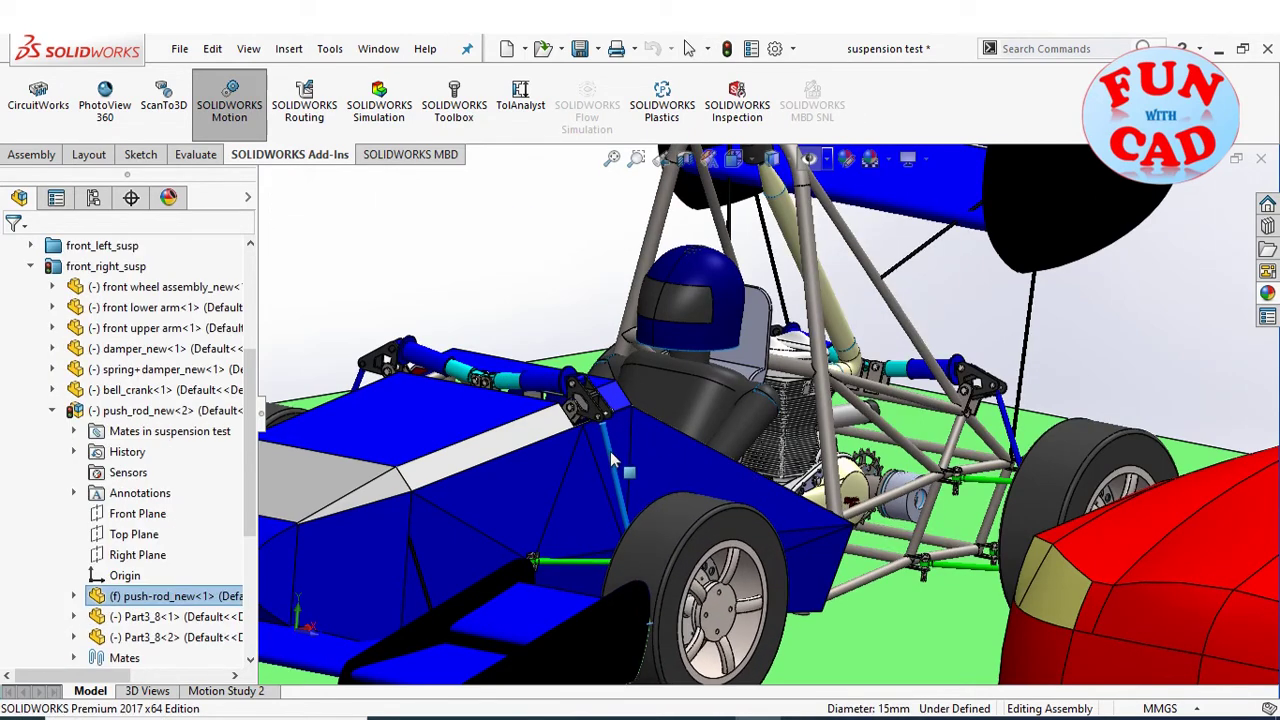
drag(614, 460, 966, 433)
Select the rear push rod and the two mirrored push rods.
click(1012, 440)
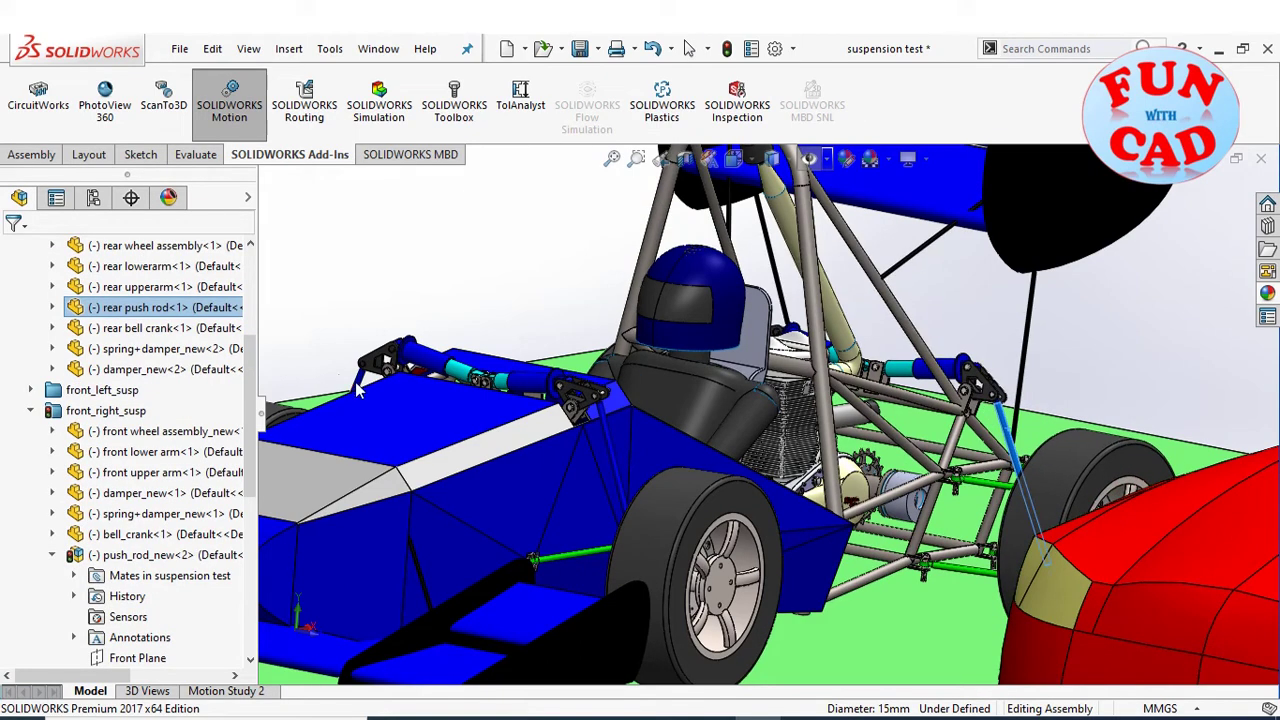
click(340, 420)
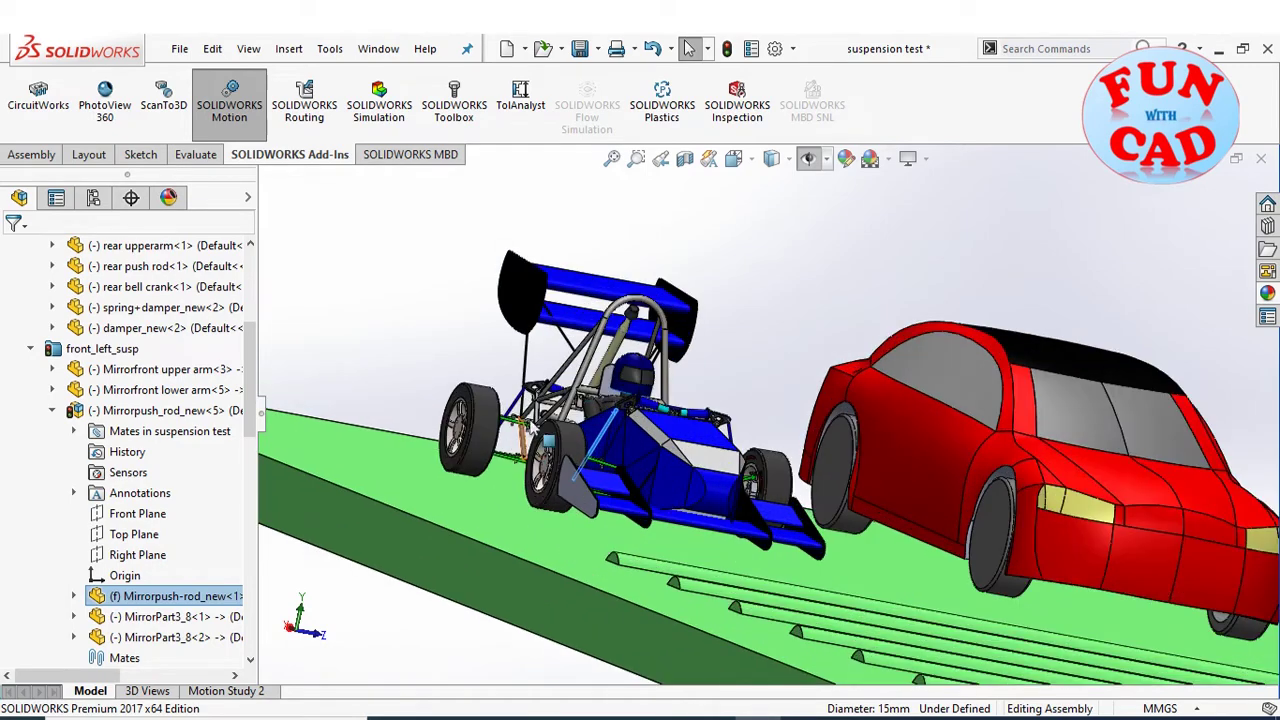
click(547, 380)
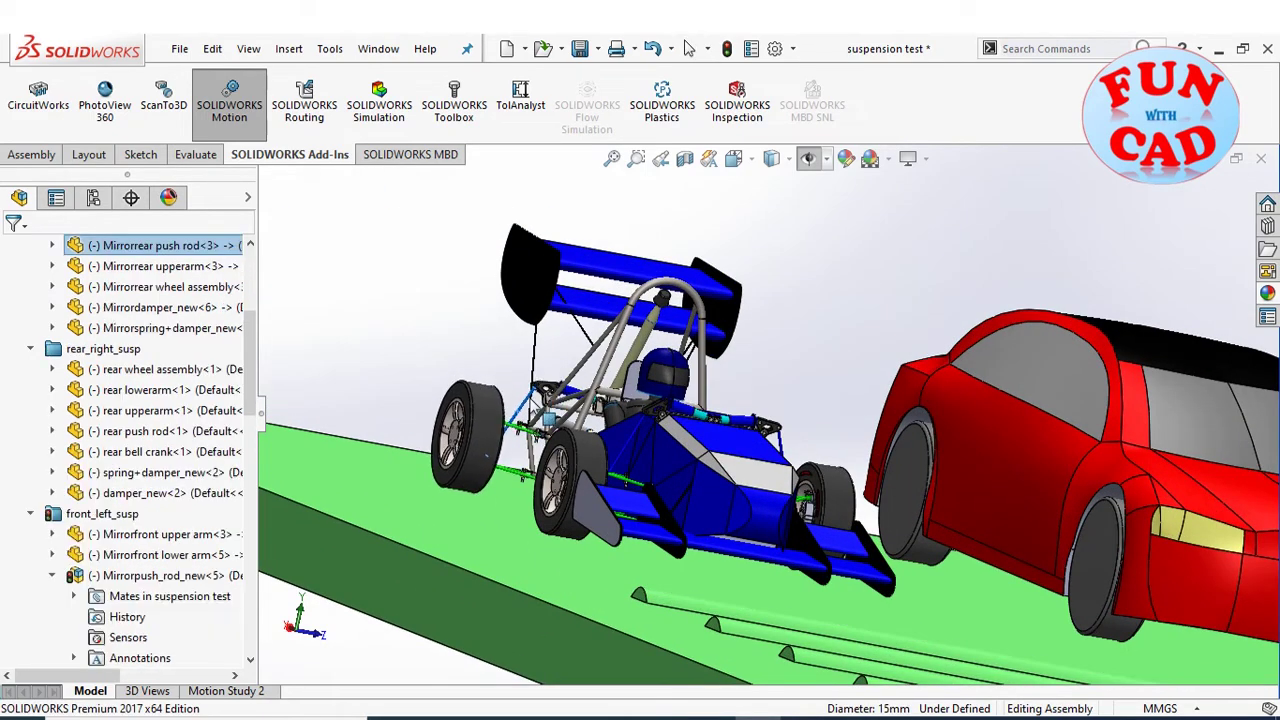
Collapse the Formula student car folder and expand sedan_car to list its parts.
scroll(1106, 489, up, 5)
scroll(1106, 489, down, 3)
scroll(38, 368, up, 3)
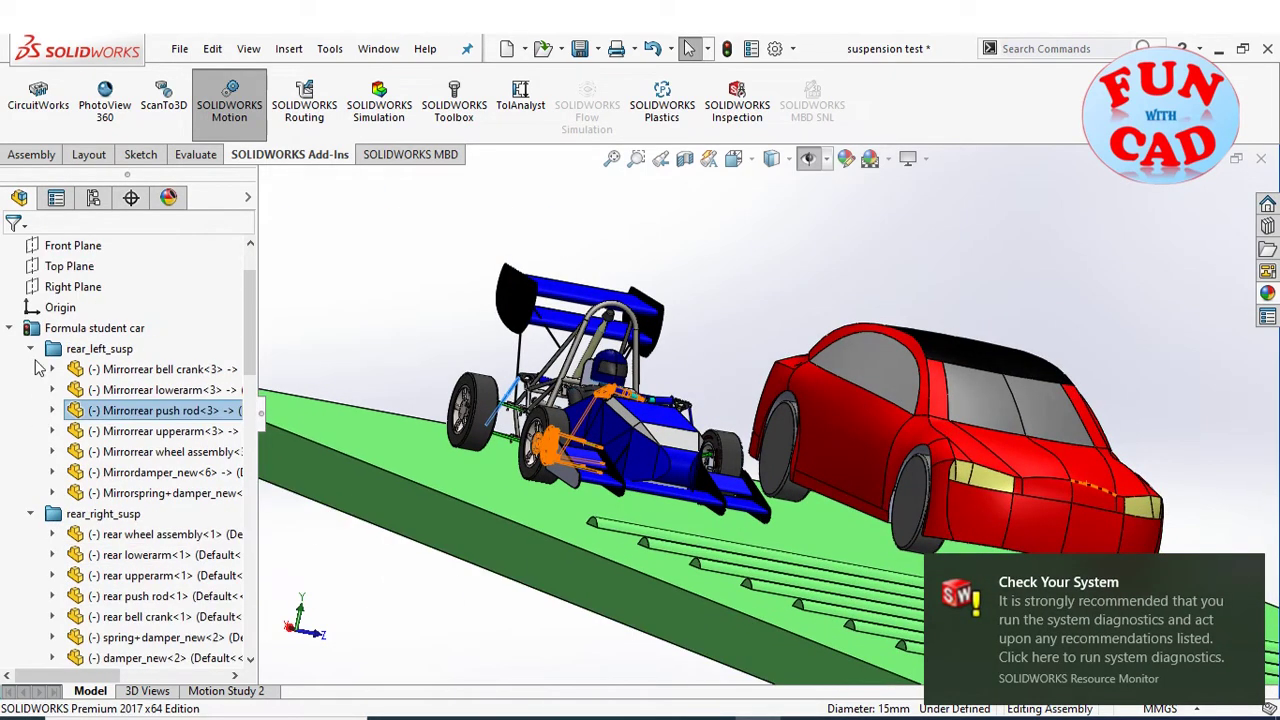
click(8, 328)
click(10, 472)
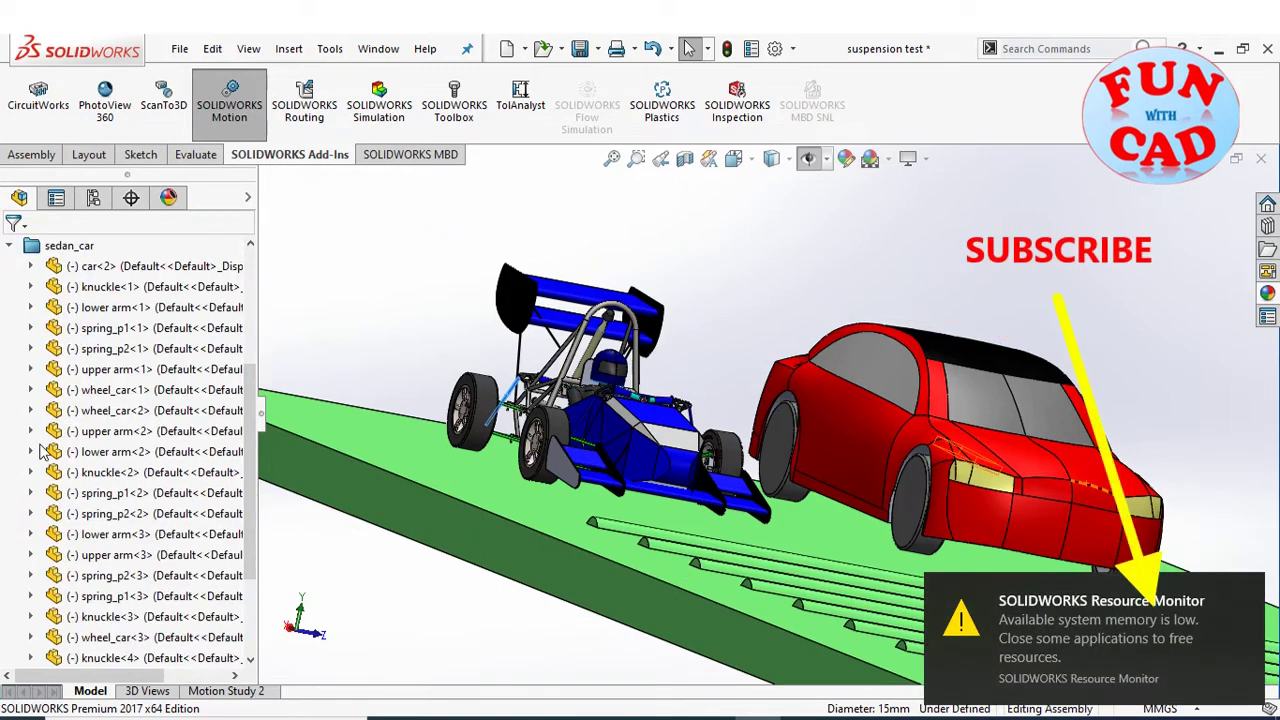
Fix the sedan body car<2> and make it transparent to expose the suspension.
right_click(128, 267)
click(203, 424)
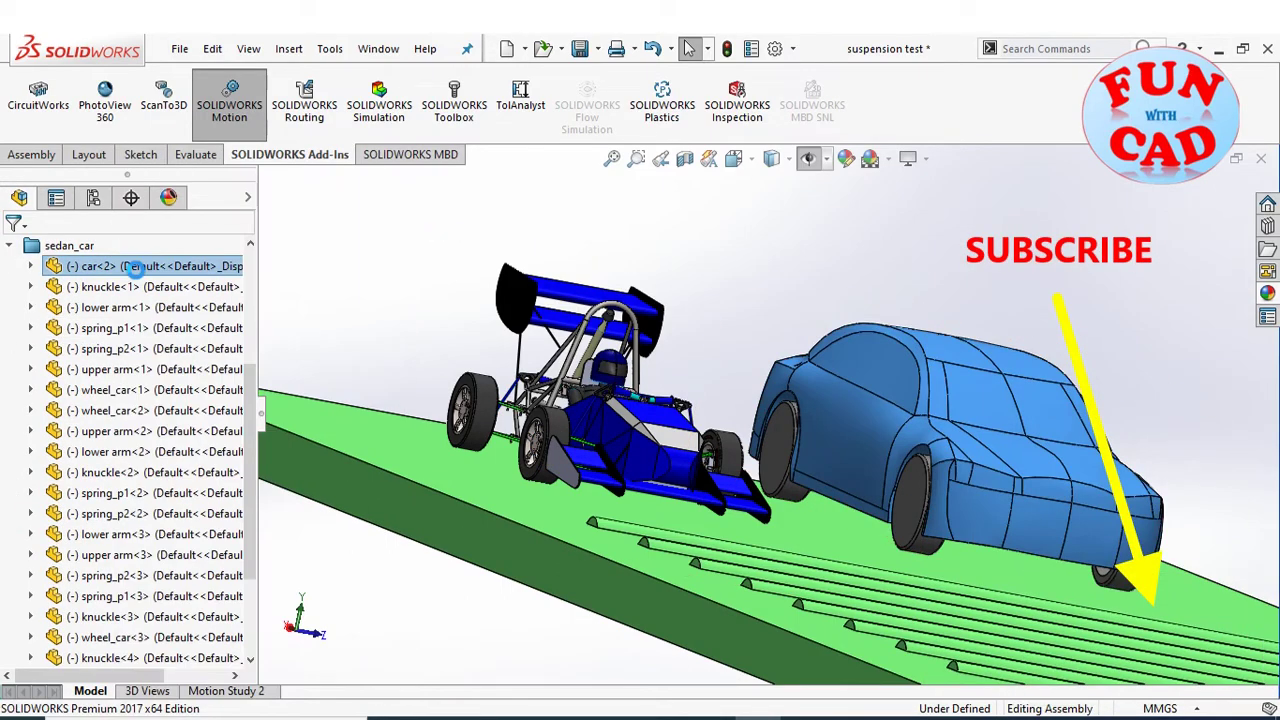
right_click(148, 266)
click(310, 170)
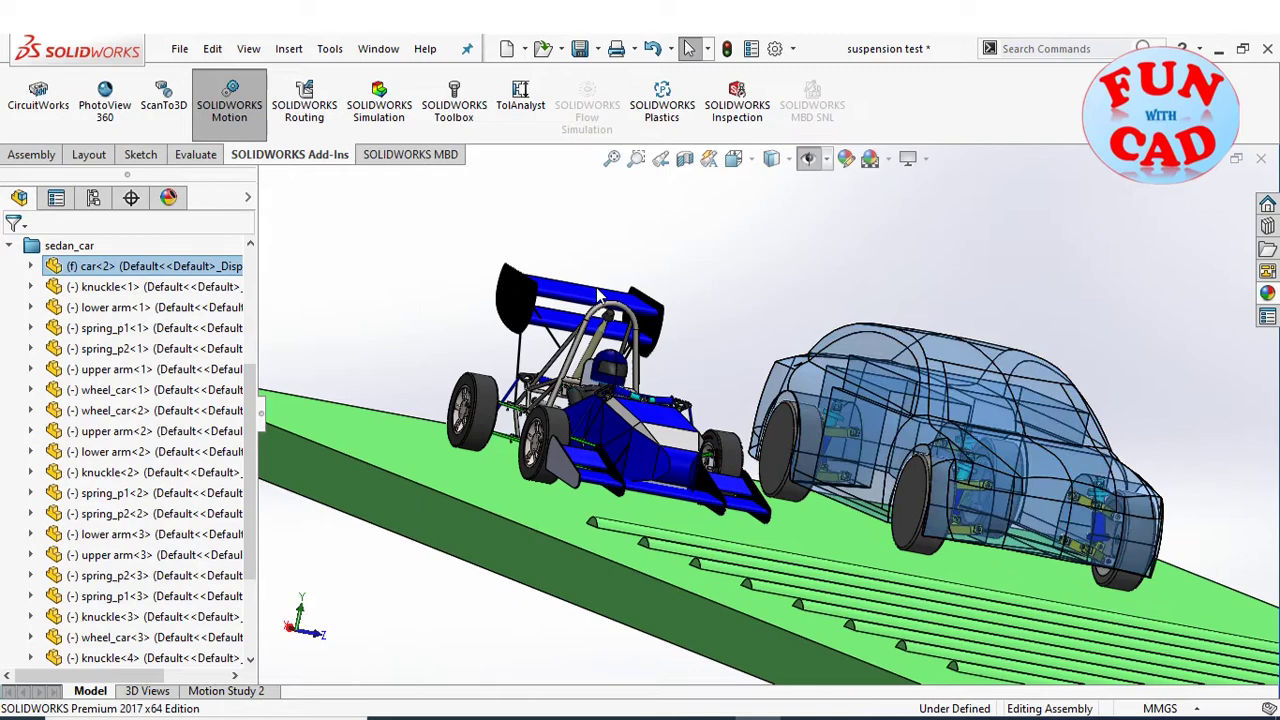
Inspect the sedan's wheel_car<3> and upper arms, orbiting to the rear-right suspension.
scroll(770, 440, down, 5)
click(783, 406)
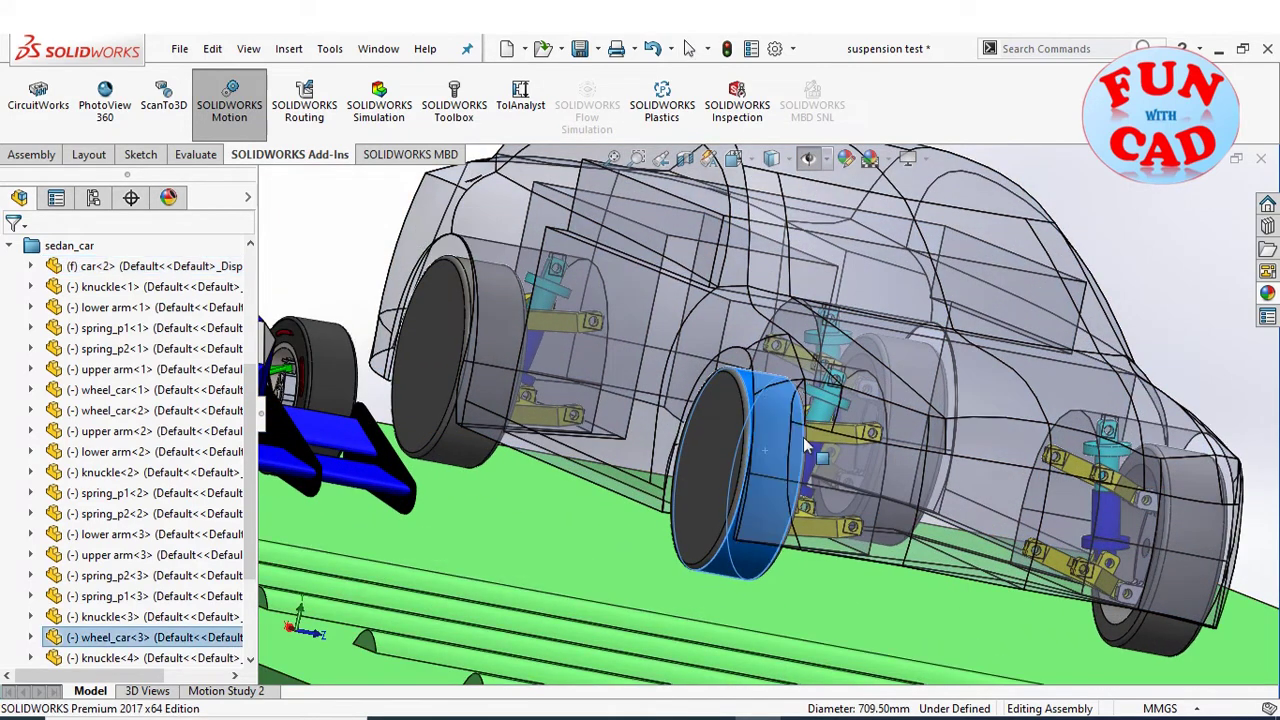
click(826, 440)
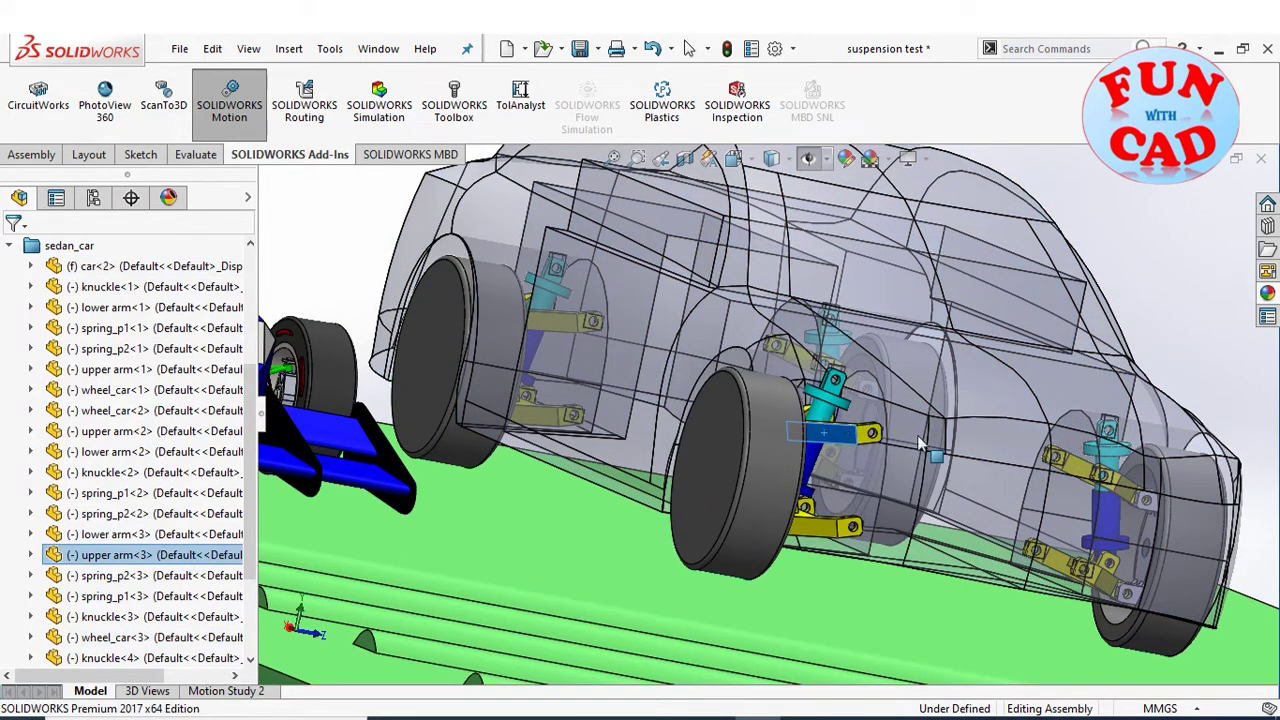
click(565, 325)
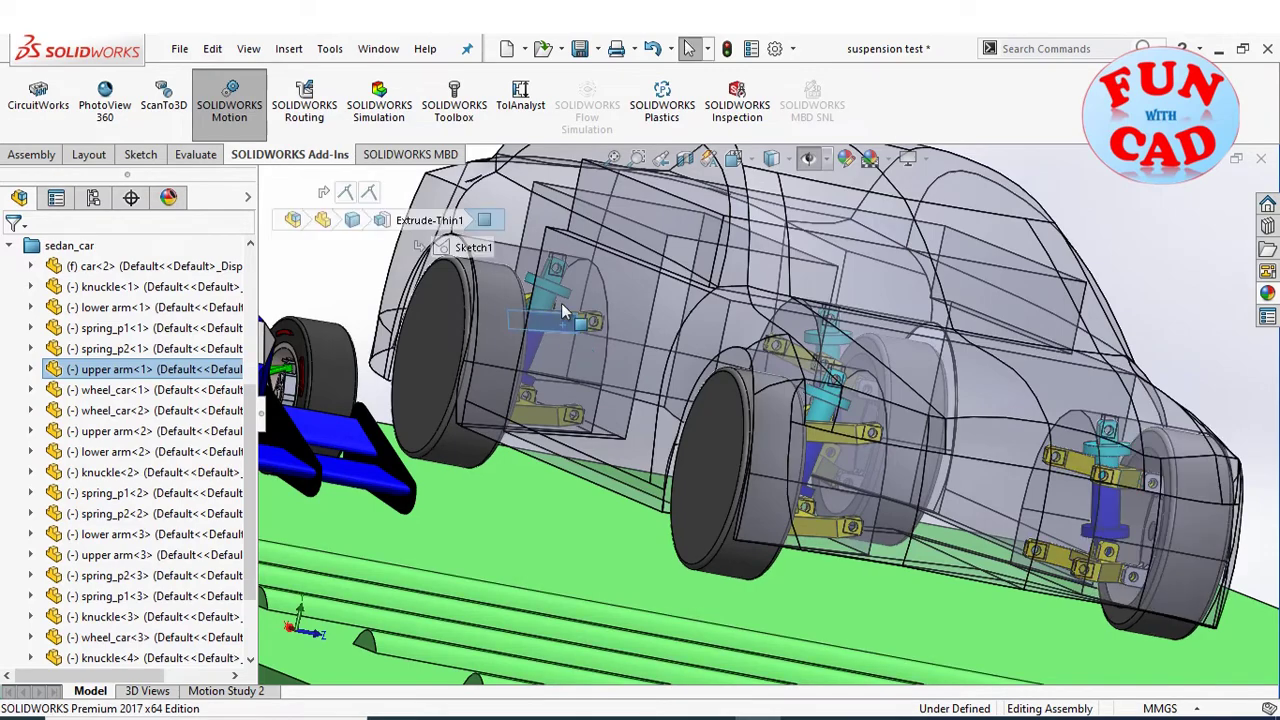
middle_drag(565, 325, 820, 390)
scroll(833, 397, down, 5)
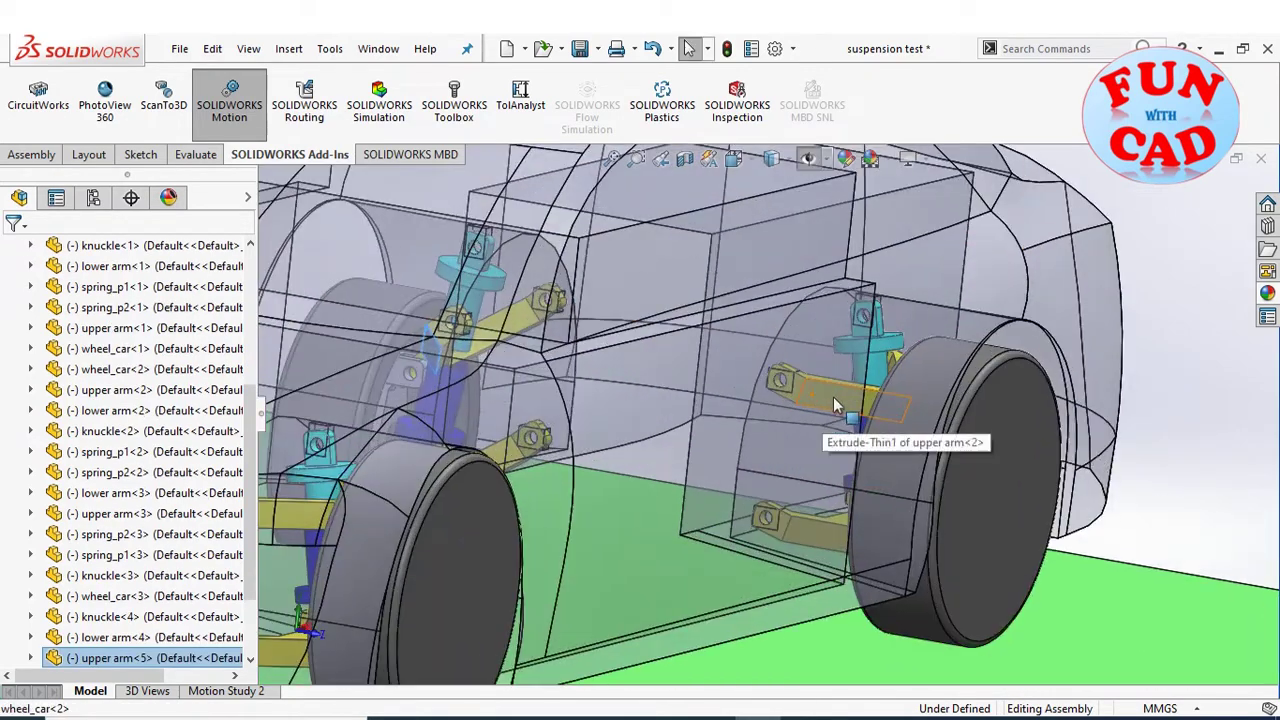
click(843, 395)
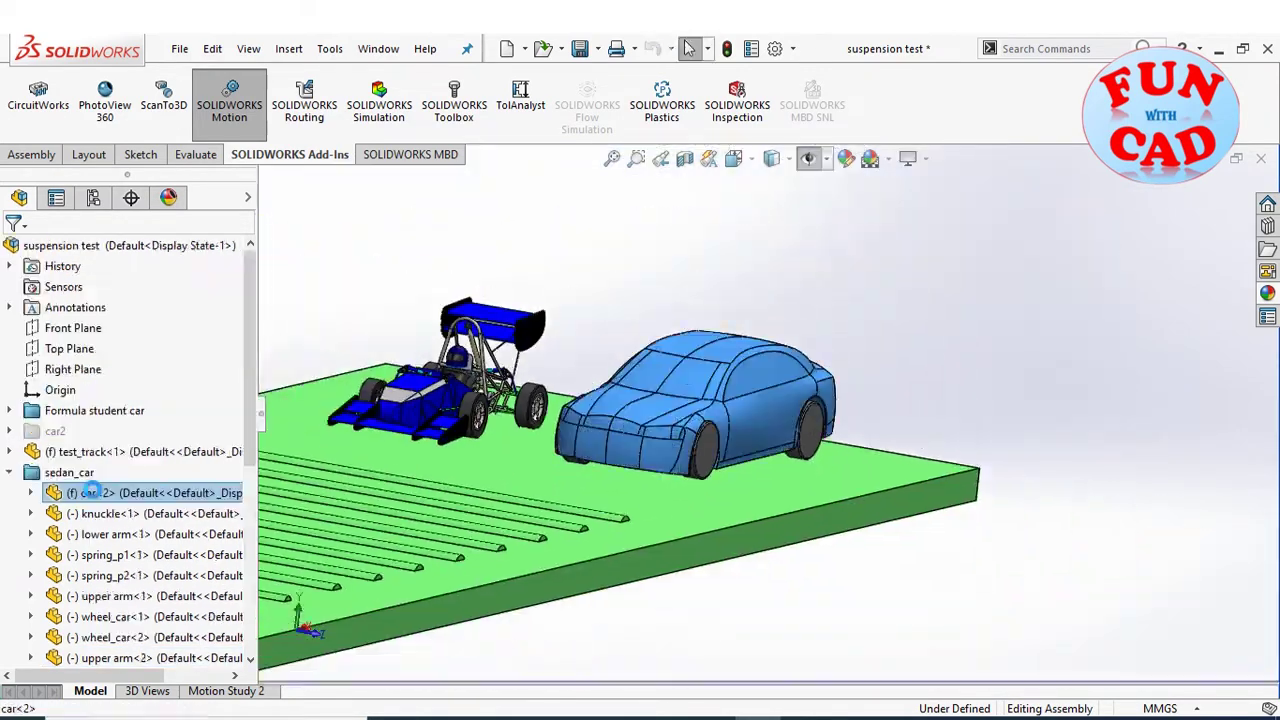
Set car<2> and base_body_3 to Float, then narrow the component tree panel.
right_click(88, 492)
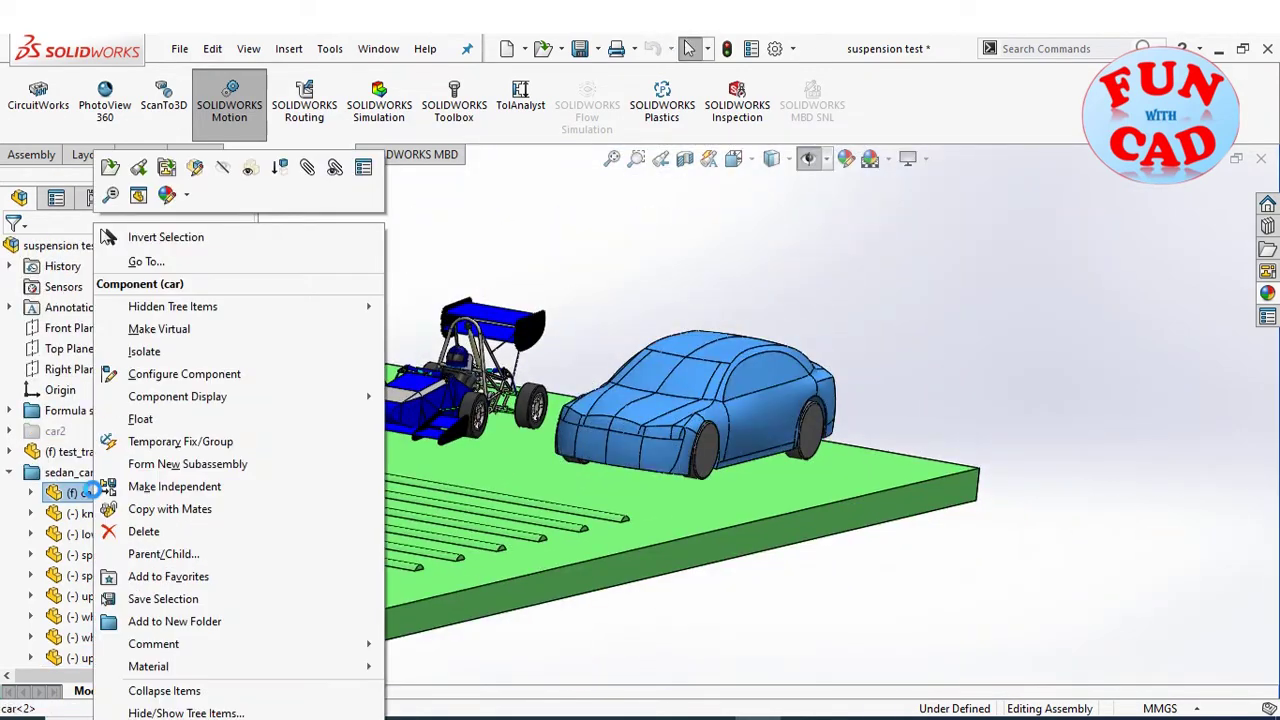
click(140, 419)
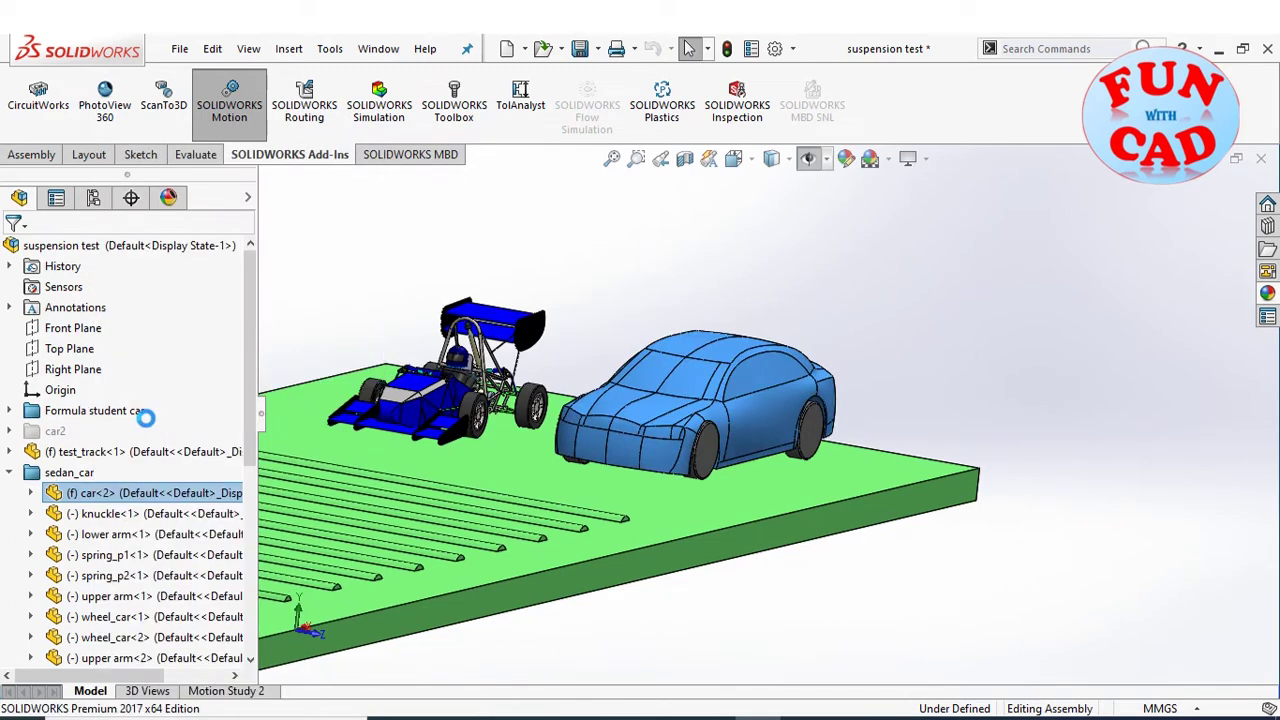
click(10, 411)
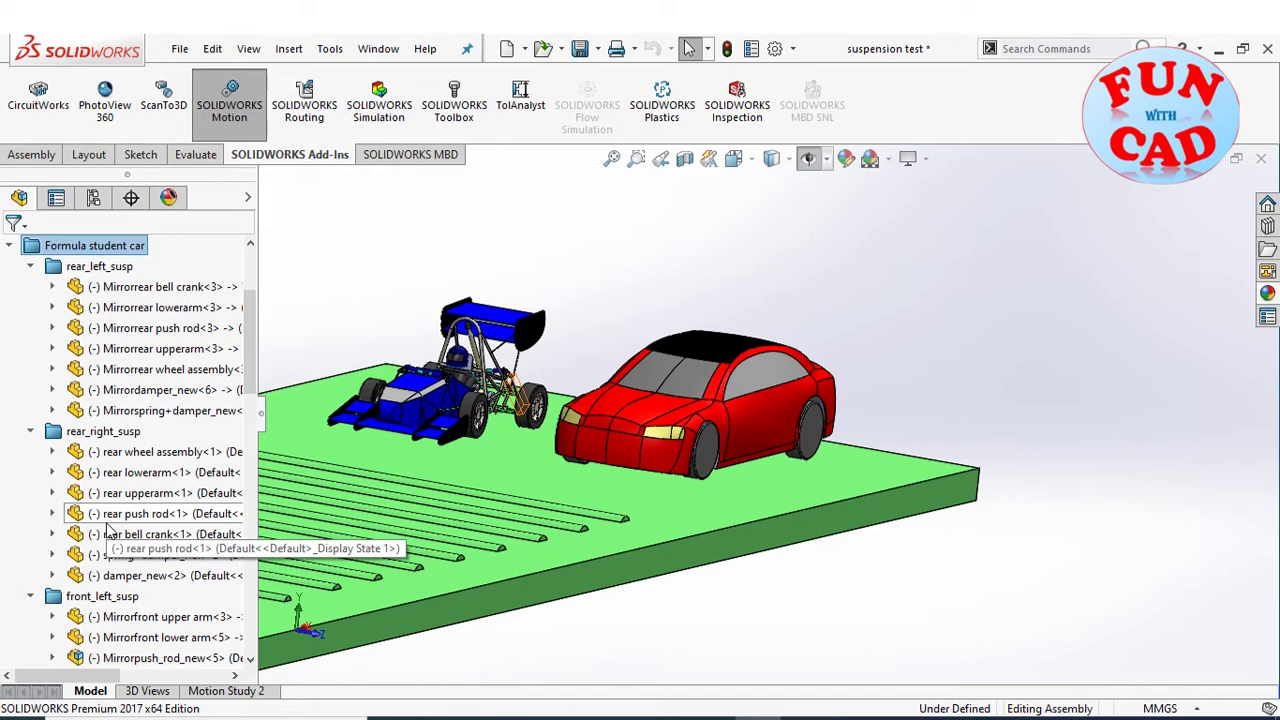
scroll(110, 540, down, 10)
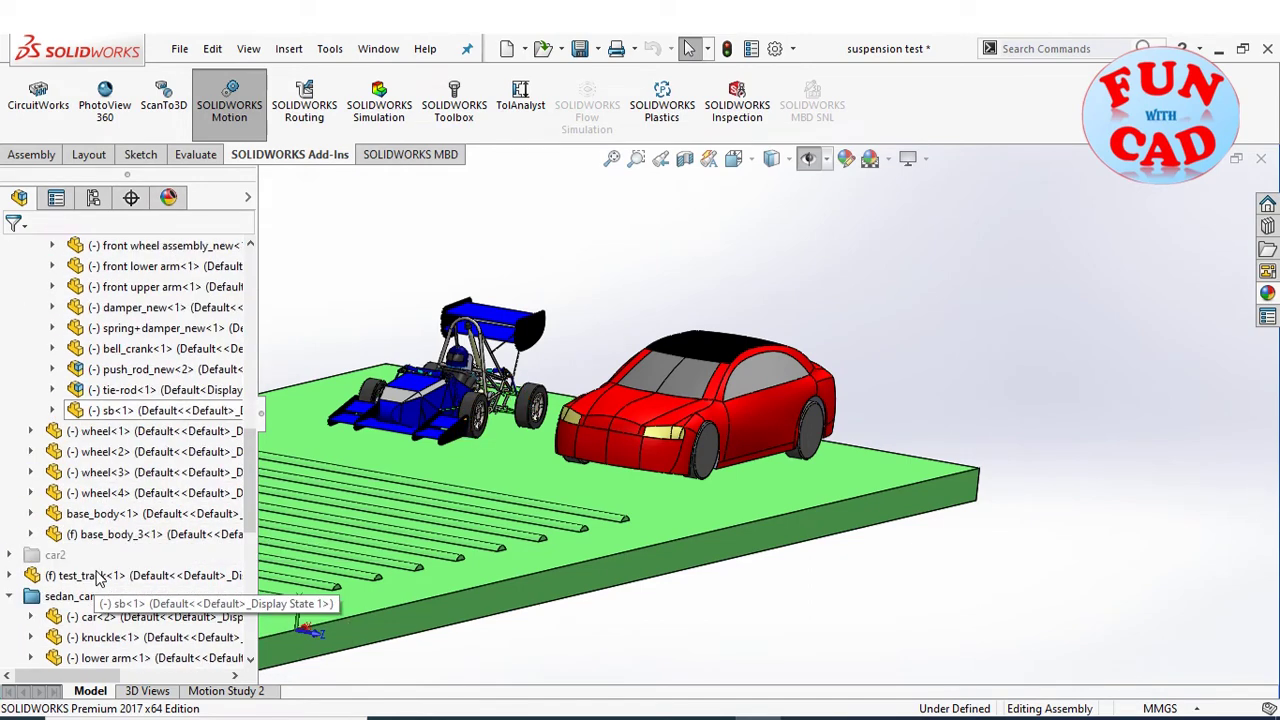
right_click(96, 534)
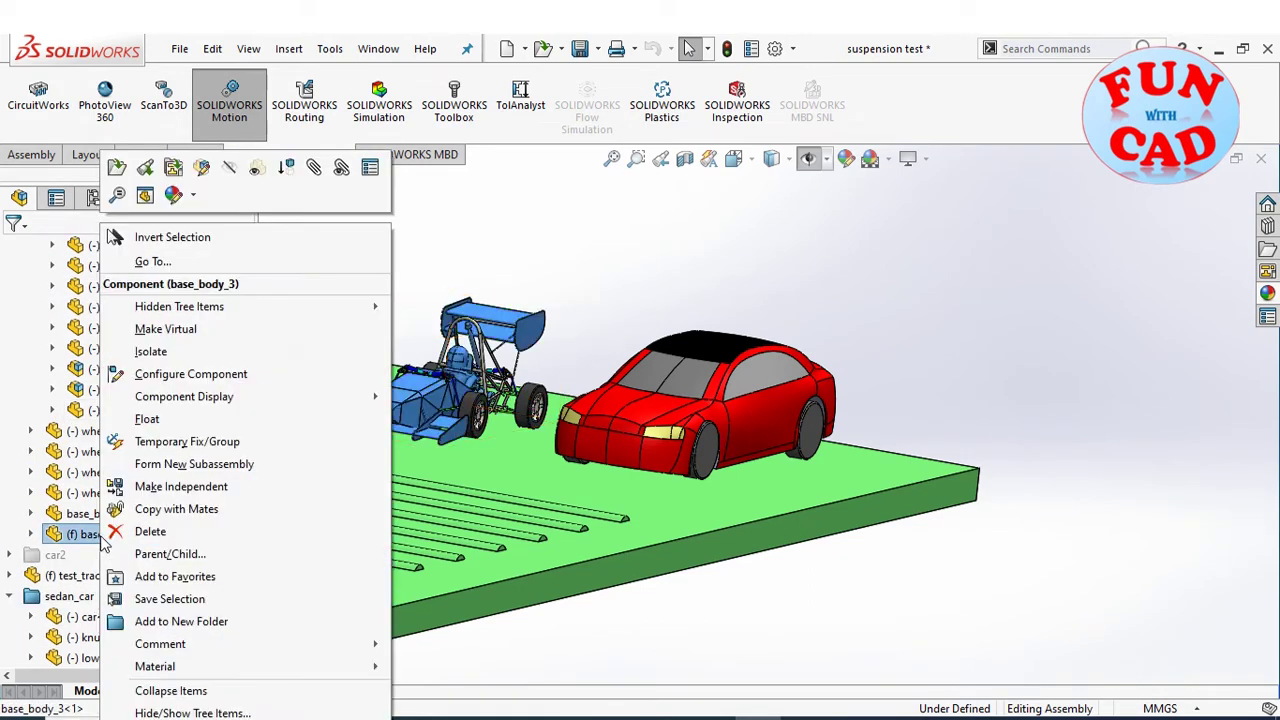
click(170, 420)
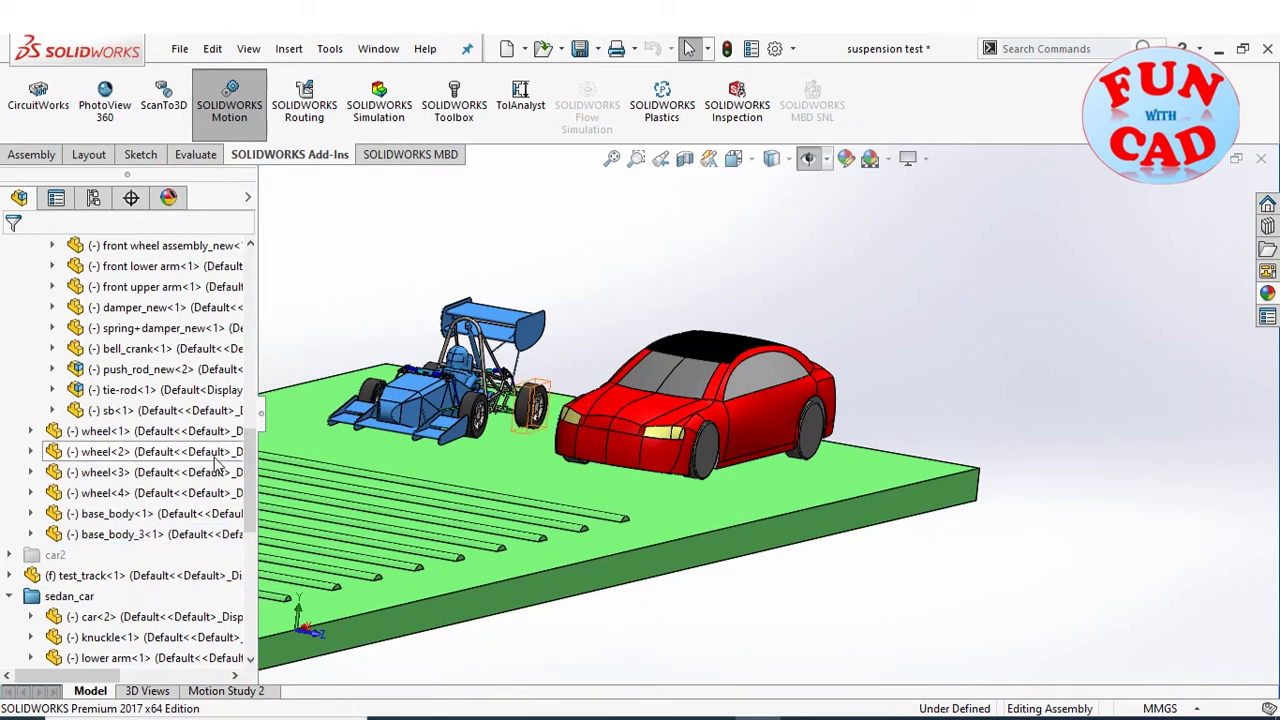
drag(257, 460, 97, 460)
Browse Motion Study 2's Gravity, Solid Body Contact2, LinearSpring7–14 and RotaryMotor5–8, then collapse the panel.
click(249, 694)
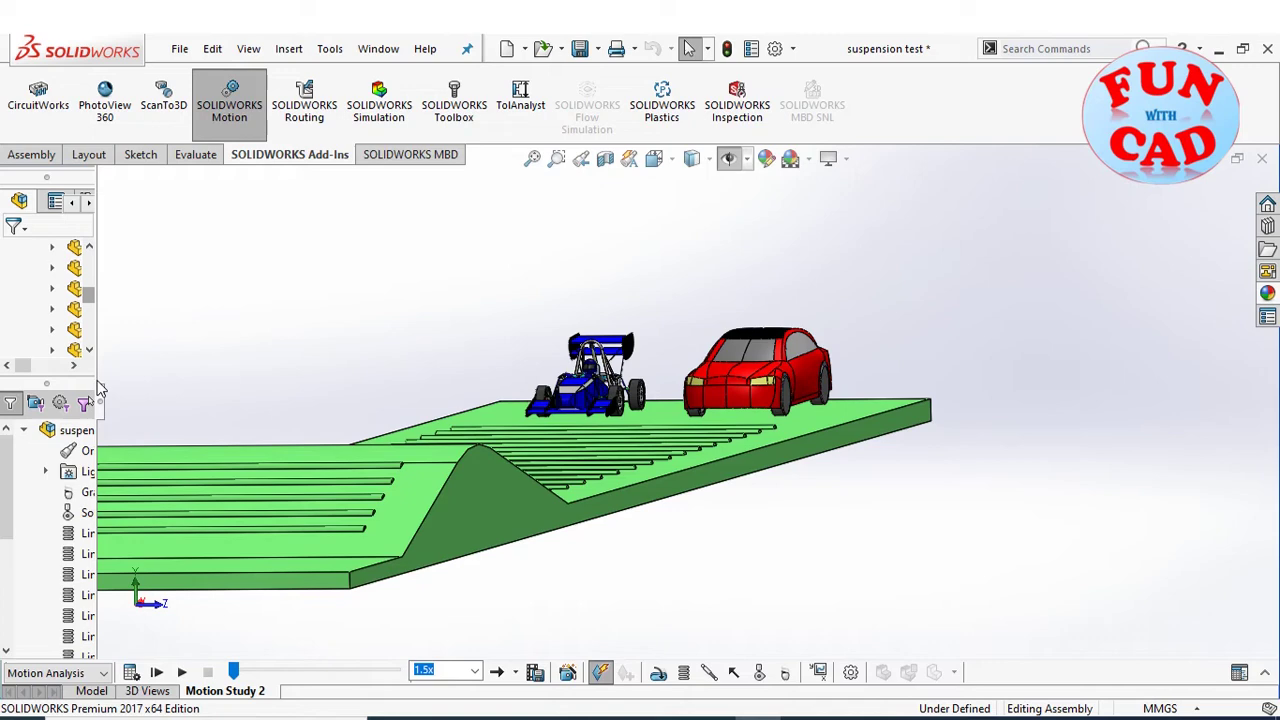
drag(100, 388, 345, 388)
scroll(170, 560, down, 3)
scroll(170, 560, down, 1)
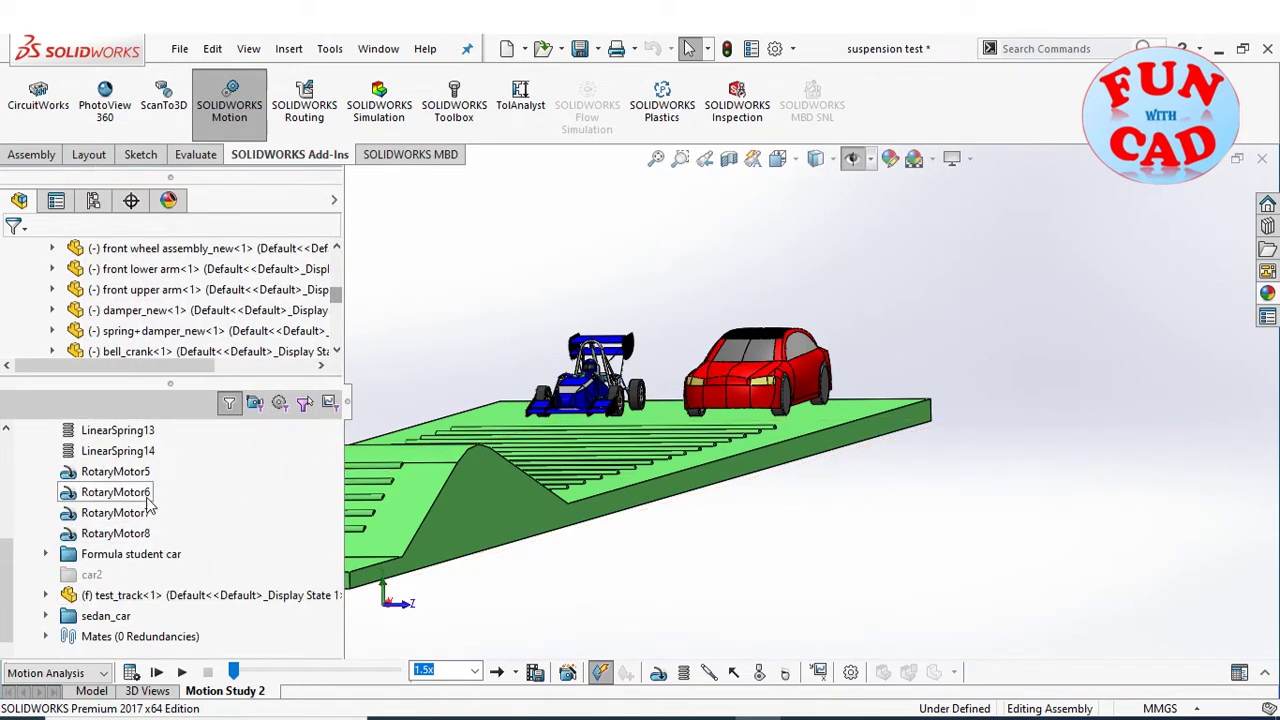
scroll(148, 510, up, 3)
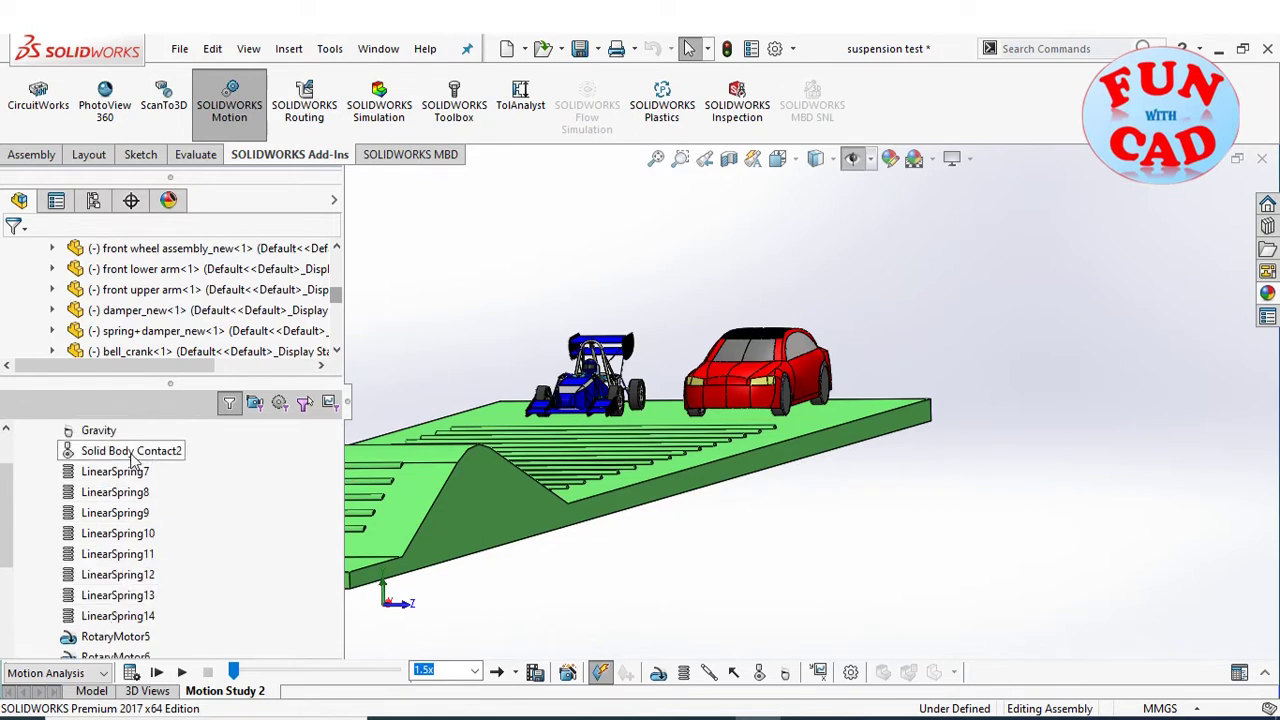
scroll(128, 522, down, 1)
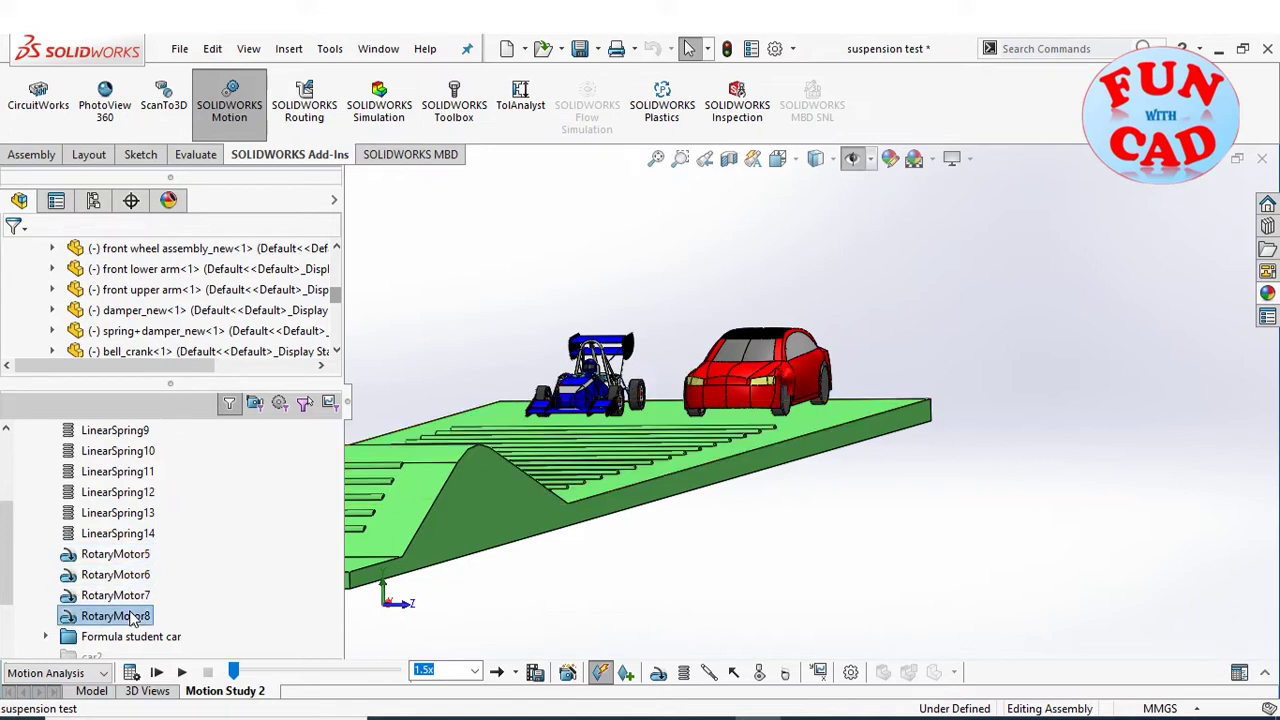
scroll(133, 618, up, 2)
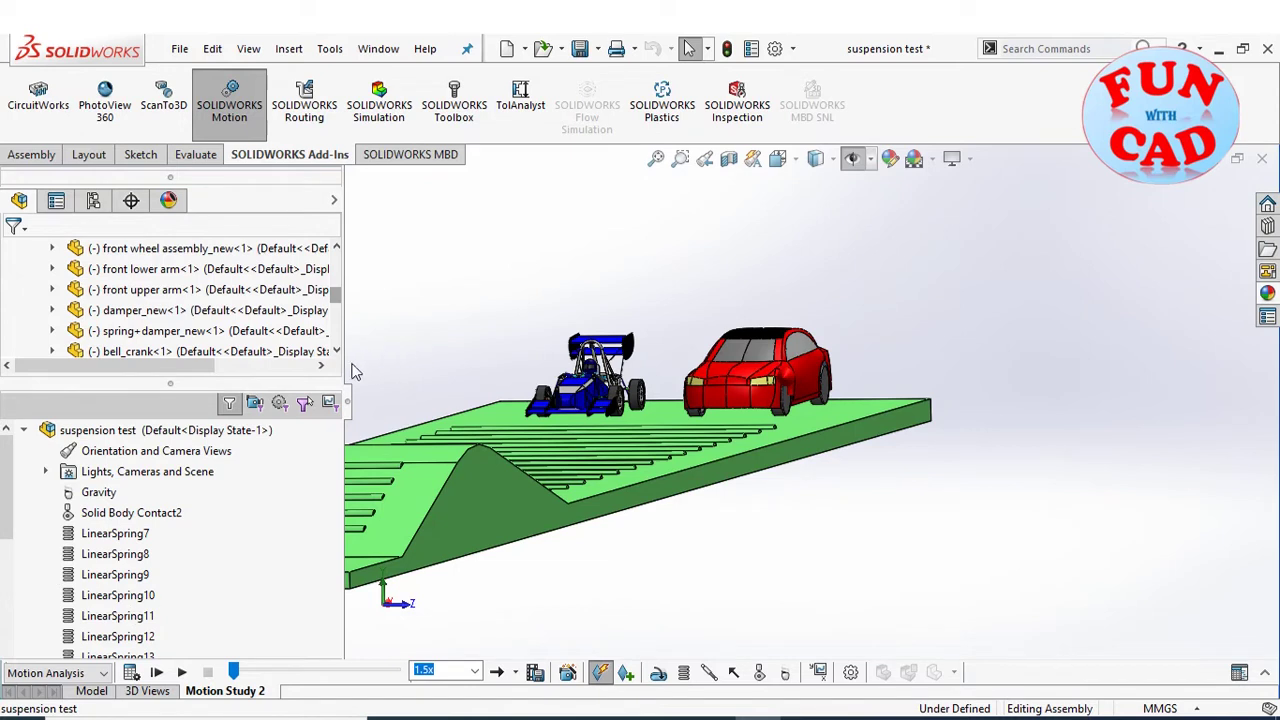
click(345, 400)
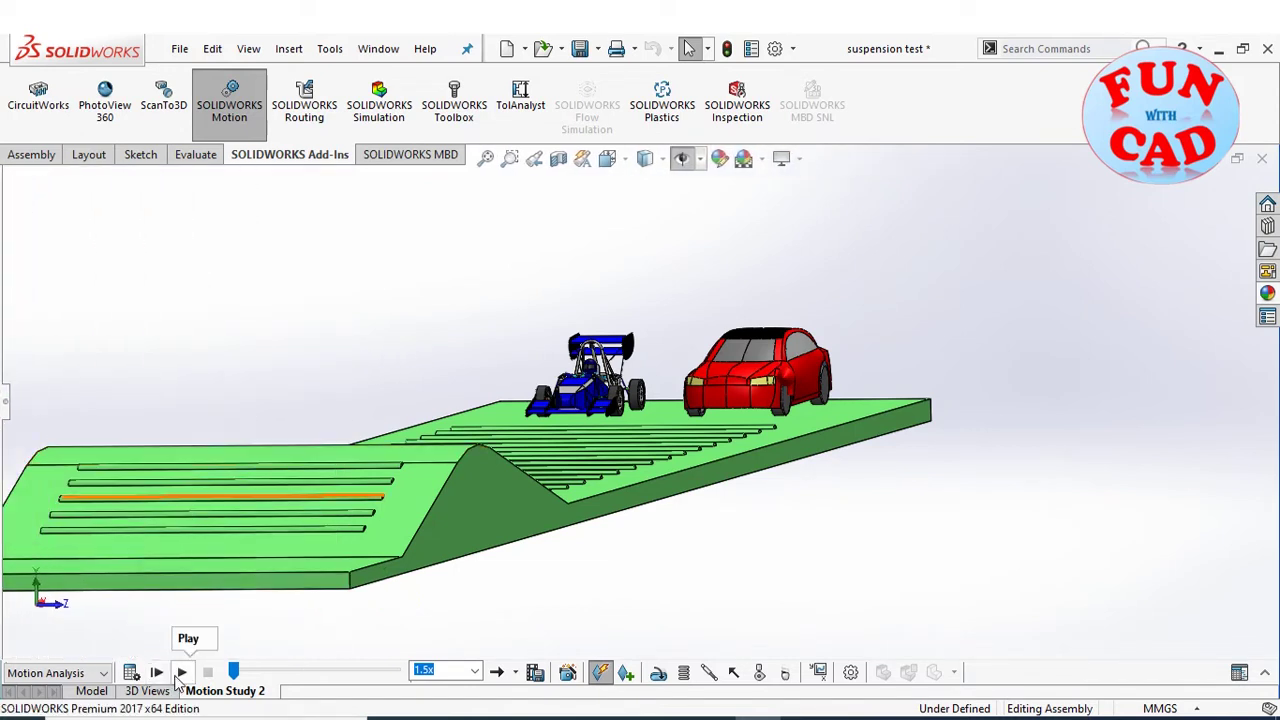
Play Motion Study 2 and zoom out as both cars drive toward the bump.
click(179, 674)
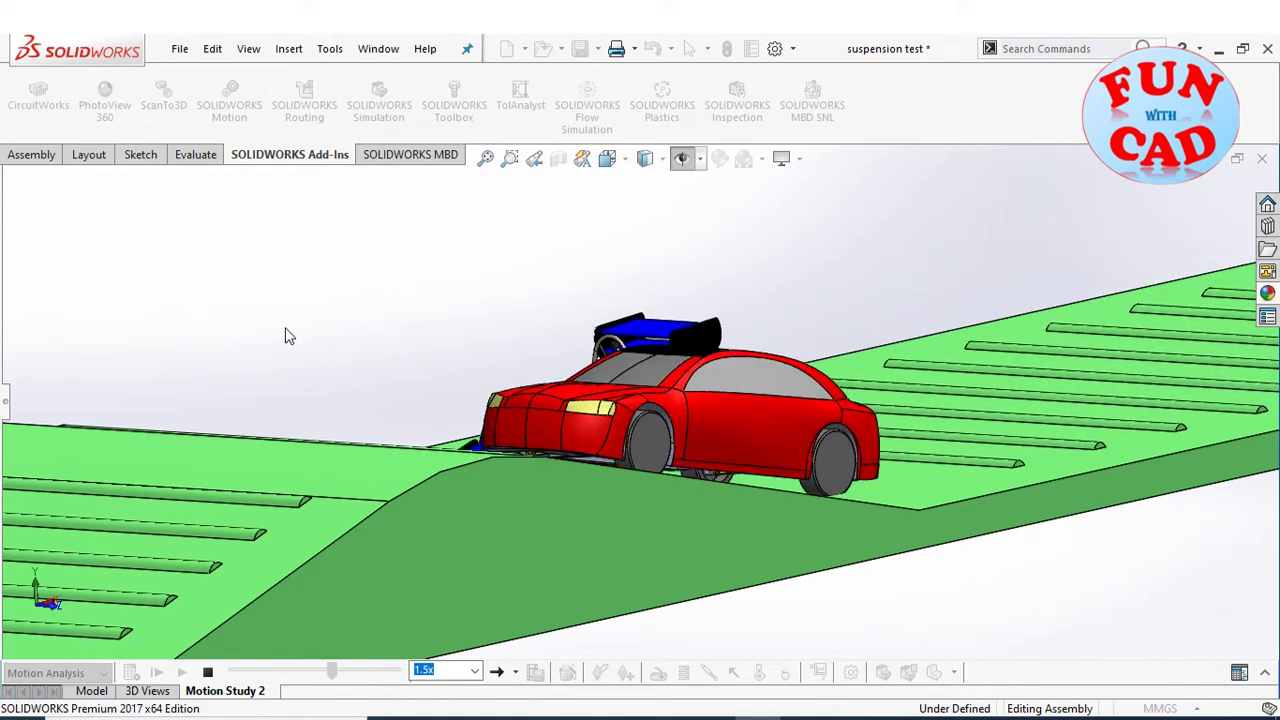
scroll(320, 340, up, 3)
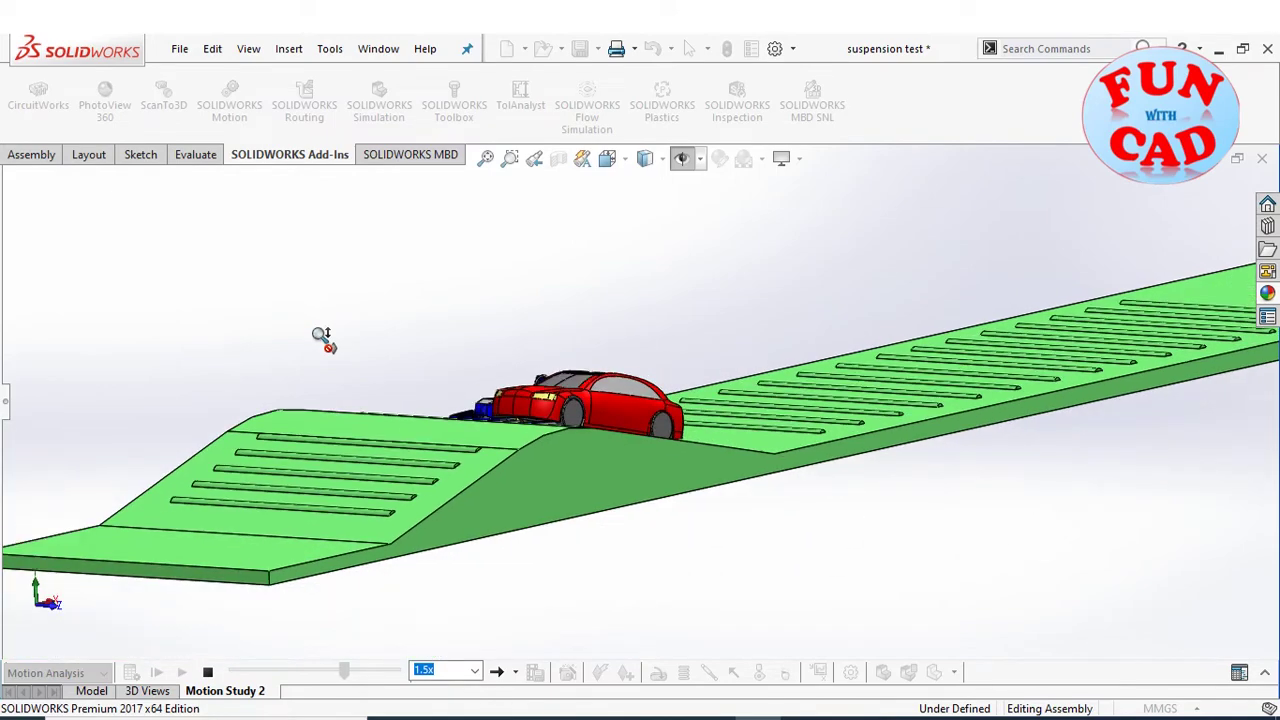